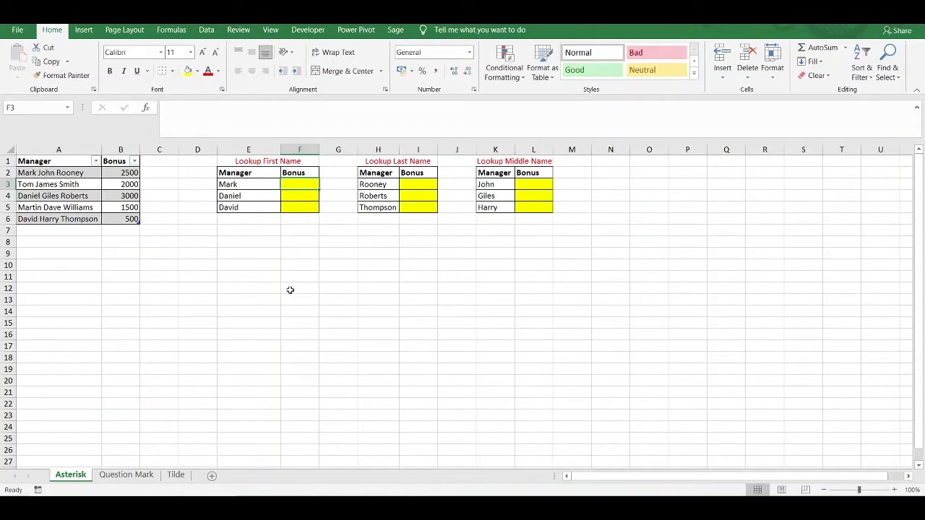
Step: Examine the full-name manager bonus table in A1:B6 and the first-name lookup table in E2:F5
left_click_drag(52, 174, 114, 221)
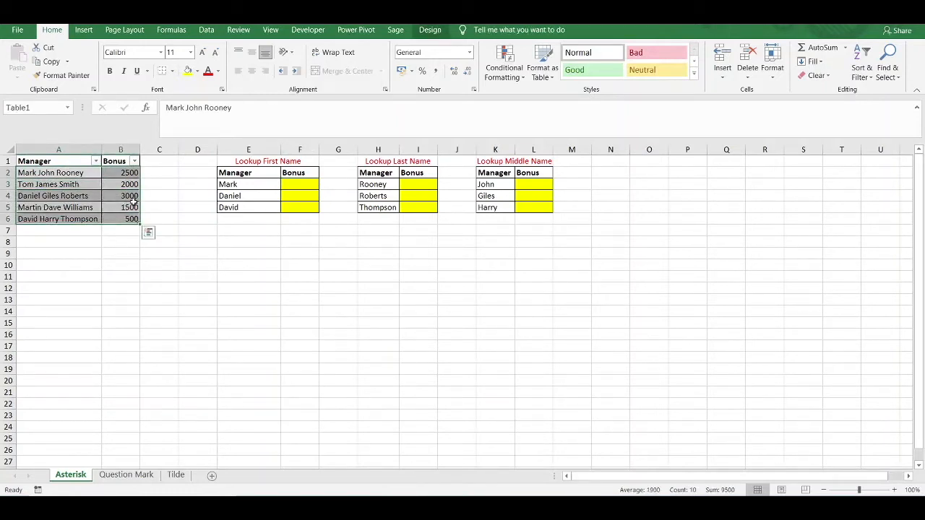
left_click(85, 192)
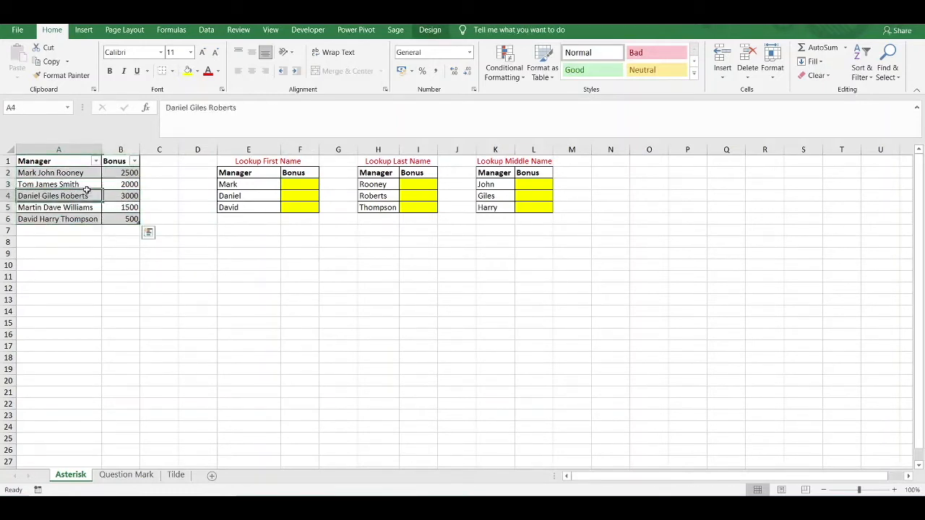
left_click(45, 174)
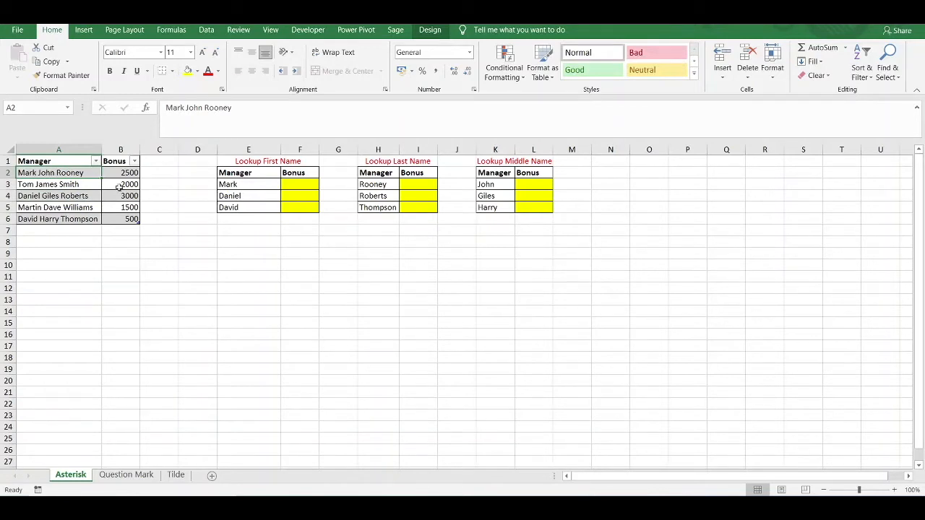
left_click(164, 191)
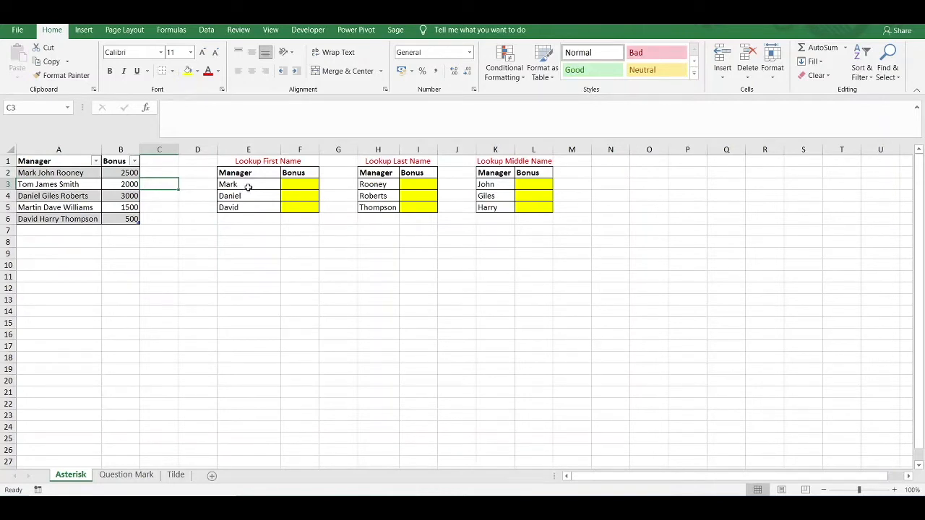
left_click(292, 189)
left_click(262, 185)
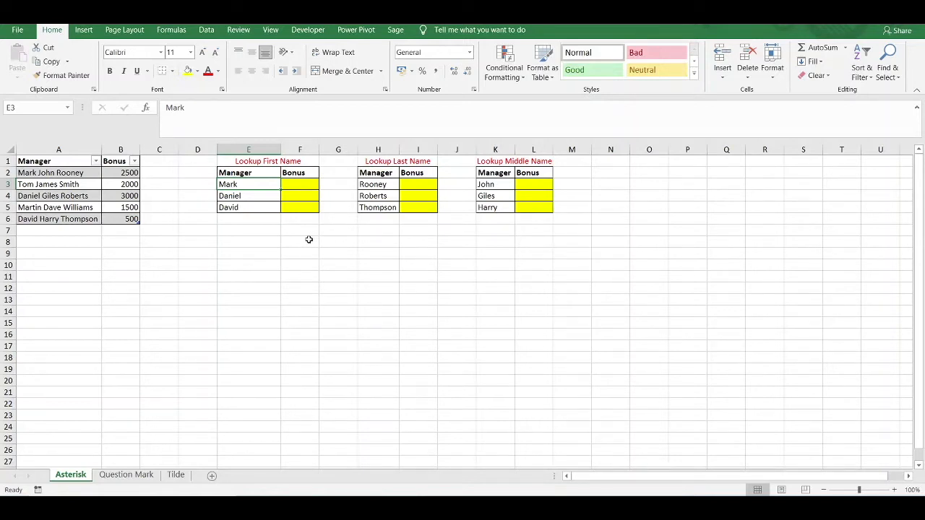
left_click(299, 183)
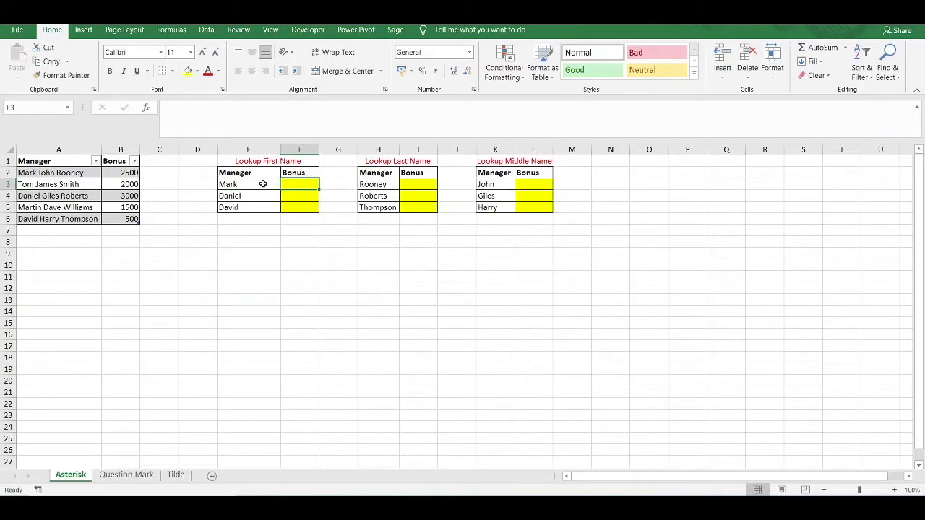
key("ctrl+Home")
left_click(46, 173)
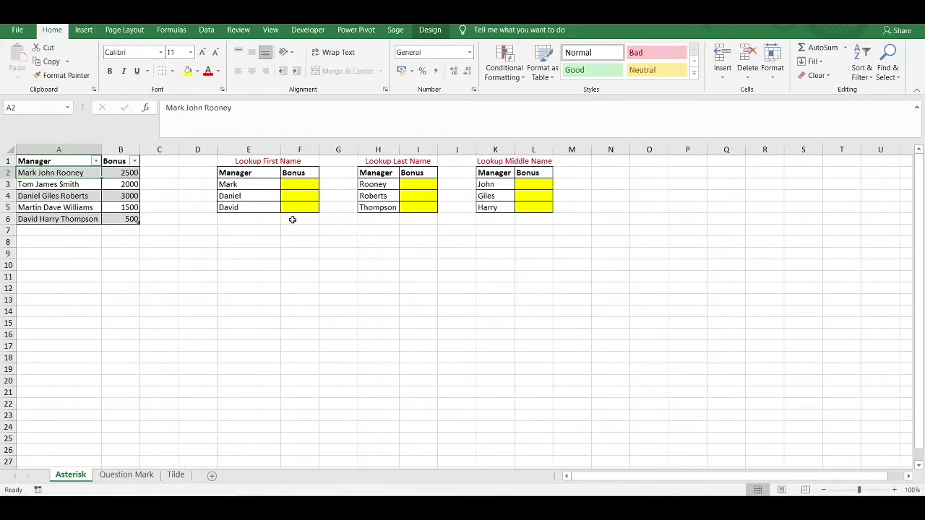
left_click(294, 184)
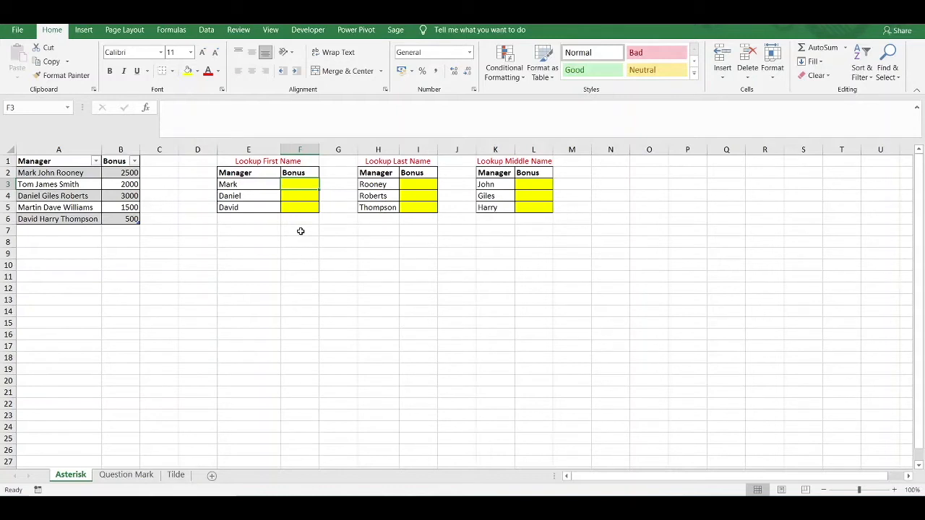
left_click(260, 186)
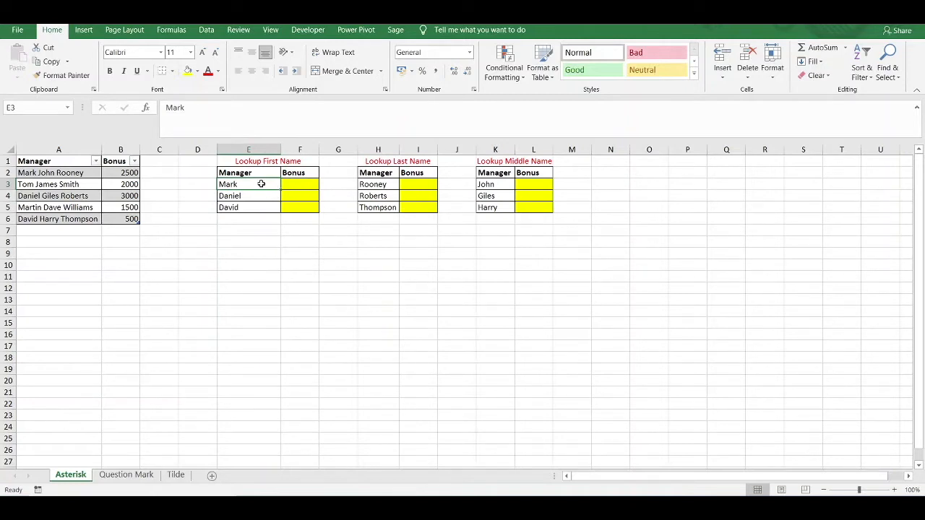
Step: Start a VLOOKUP formula in F3 with the first name plus trailing wildcard, E3&"*", as the lookup value
left_click(304, 190)
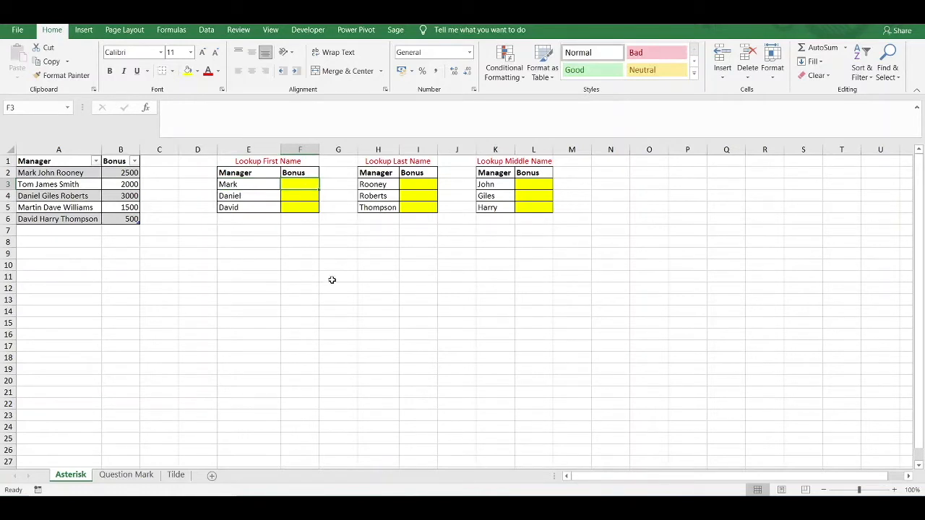
type("=vlook")
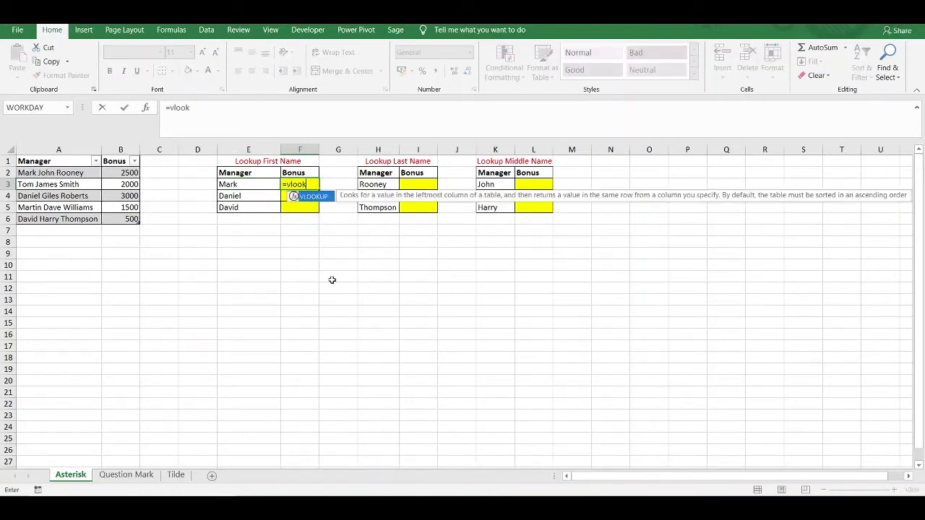
key("Tab")
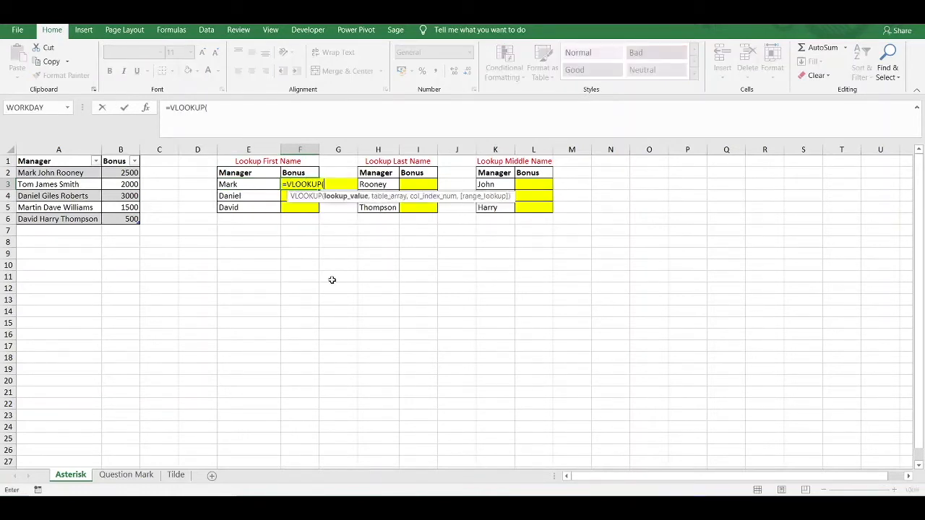
left_click(256, 184)
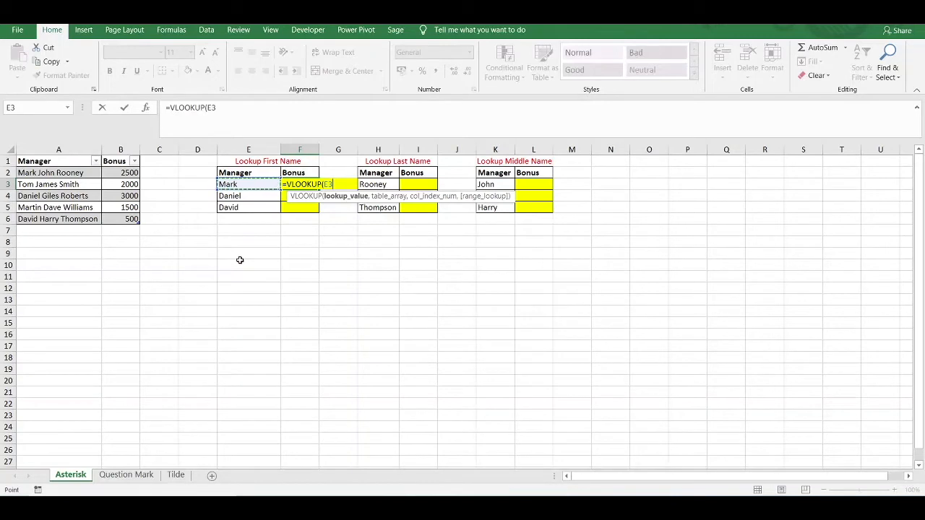
left_click(230, 112)
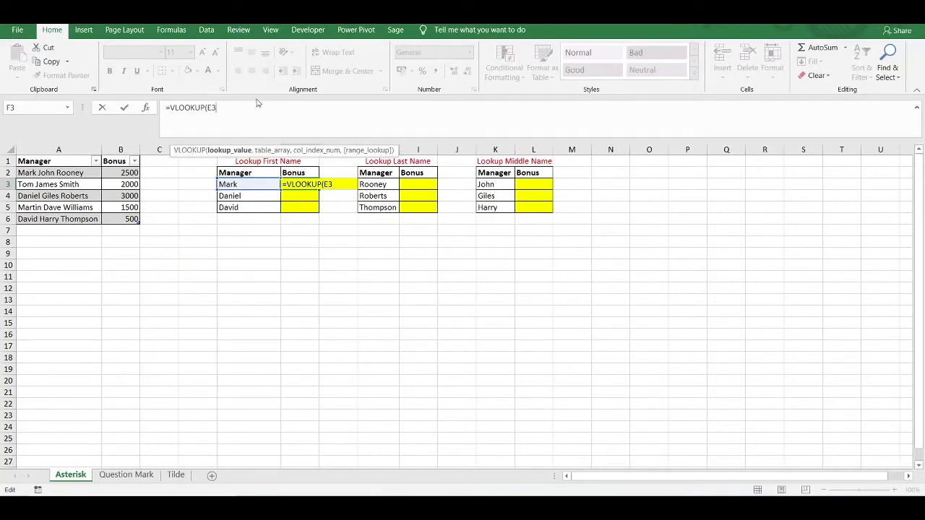
type("&\"*\",")
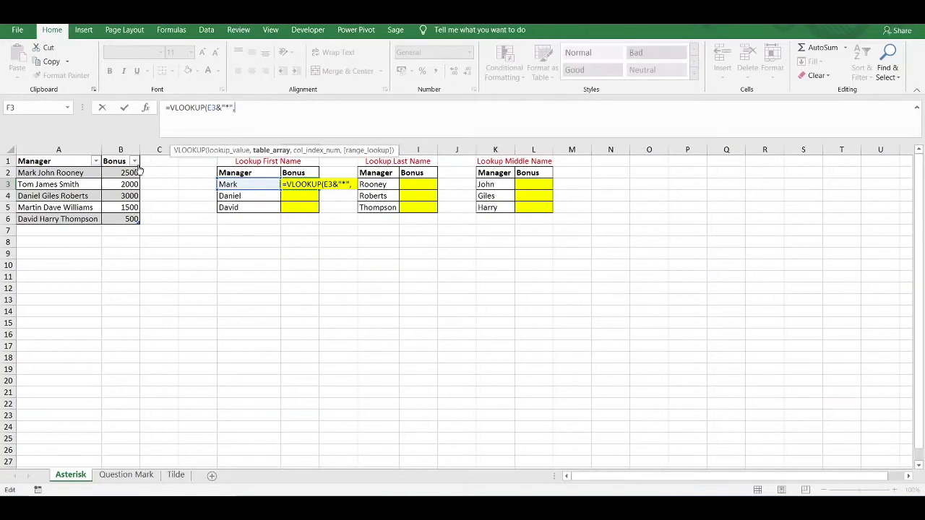
Step: Complete the F3 formula with absolute table range $A$2:$B$6, column index 2 and exact match 0
left_click_drag(75, 172, 123, 218)
key("F4")
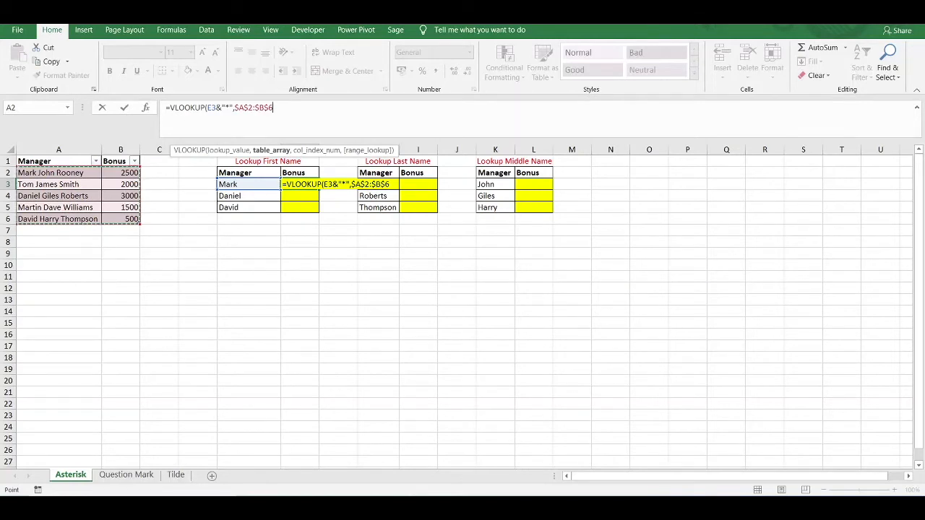
type(",")
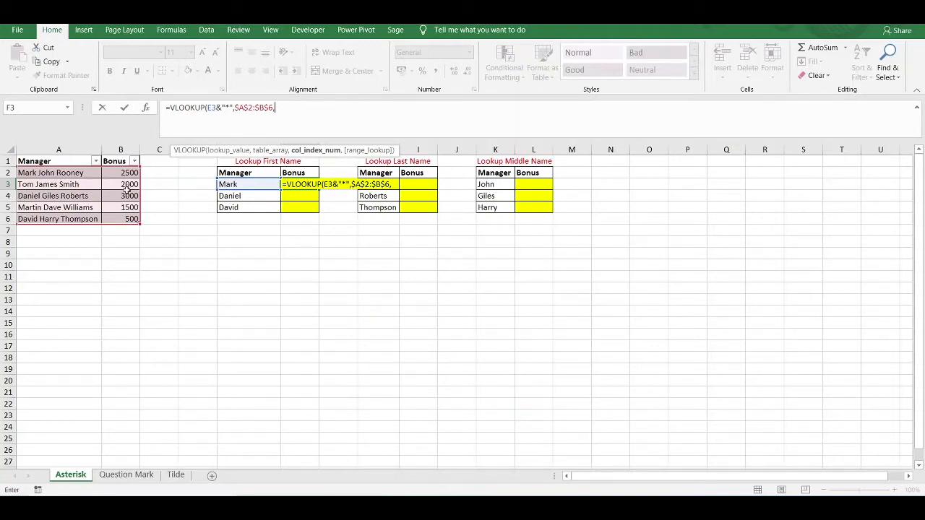
type("2,")
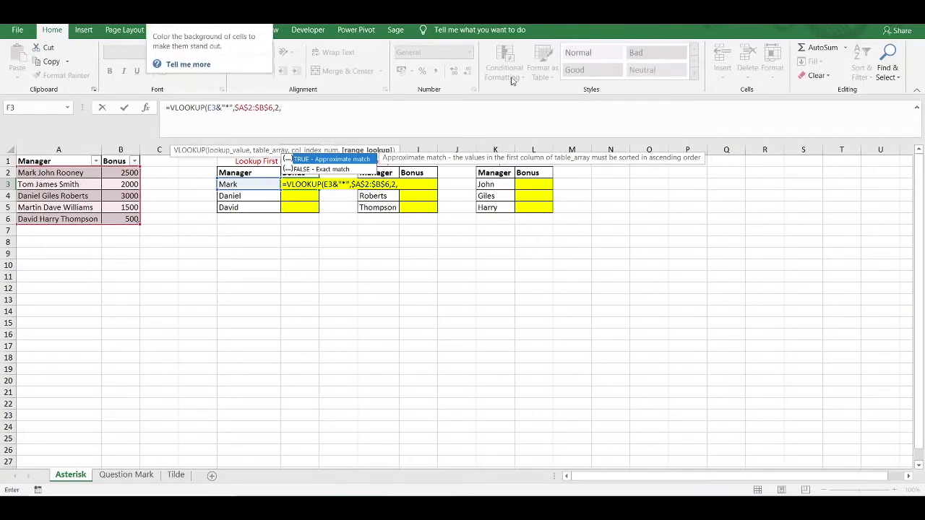
type("0")
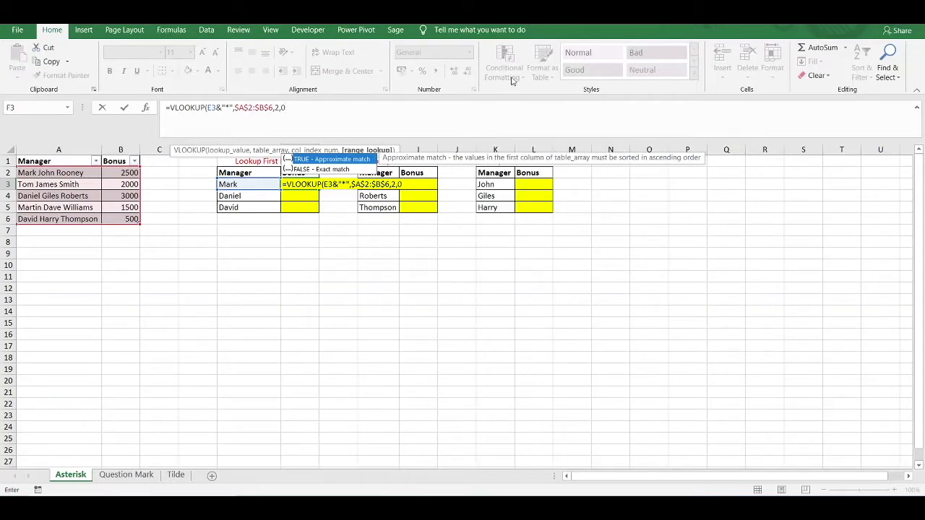
type(")")
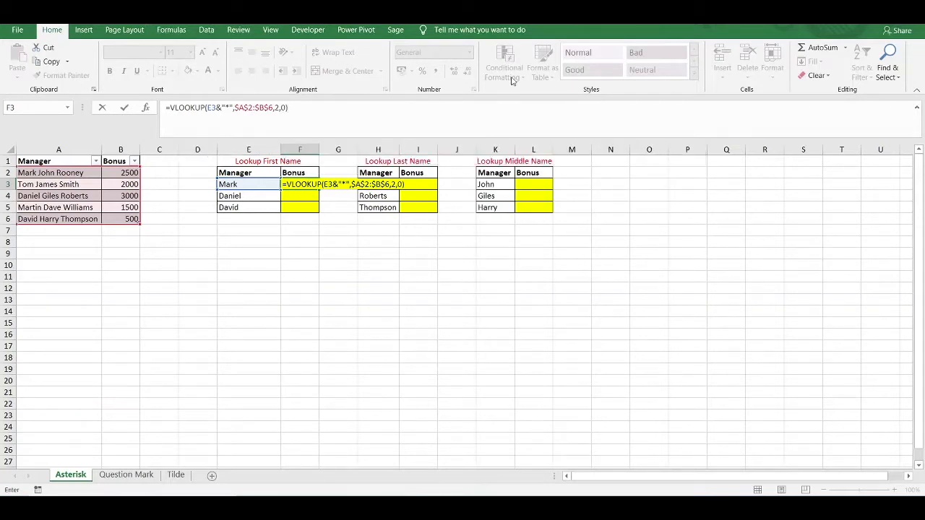
key("Return")
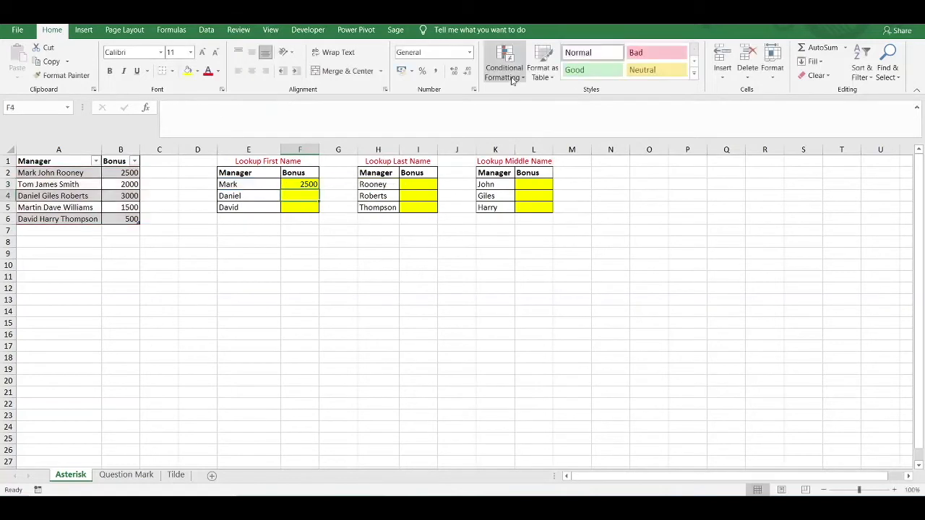
Step: Fill the F3 lookup formula down through F5 and check the F4 result against the source table
left_click(311, 183)
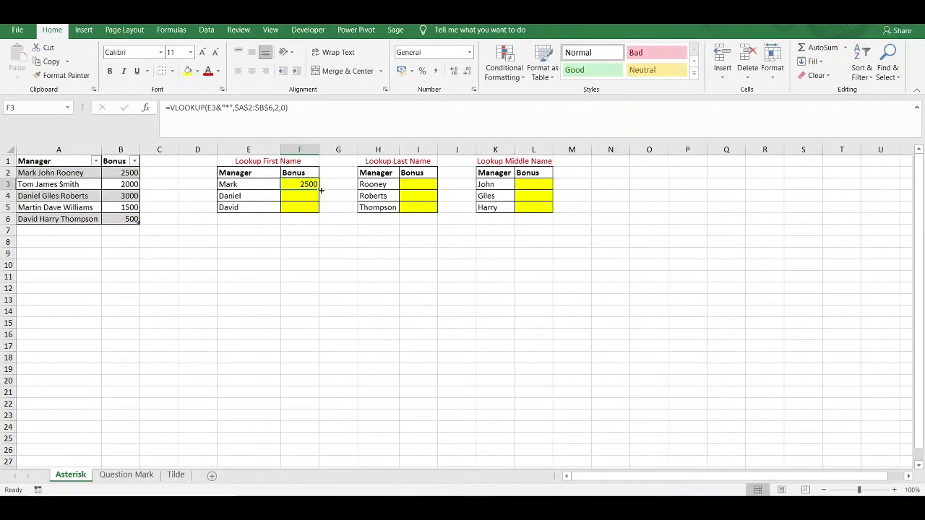
left_click_drag(319, 189, 319, 211)
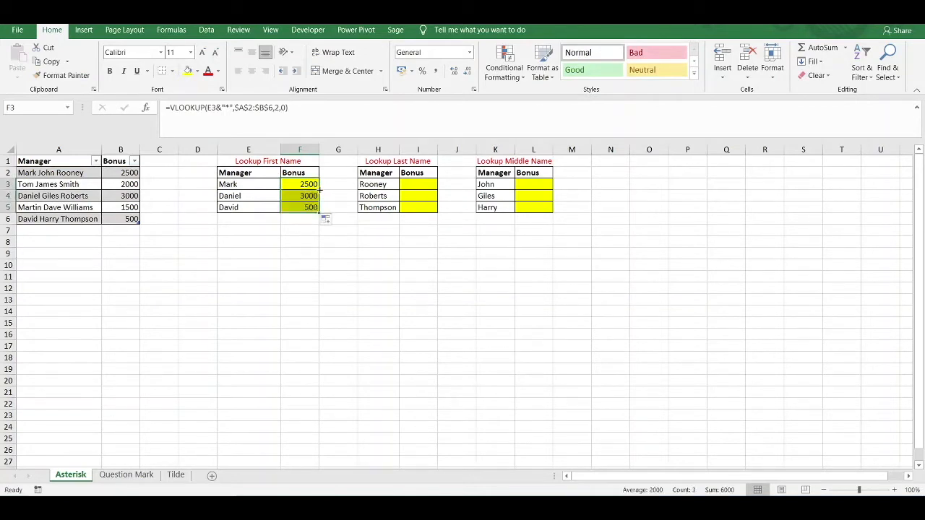
left_click(309, 200)
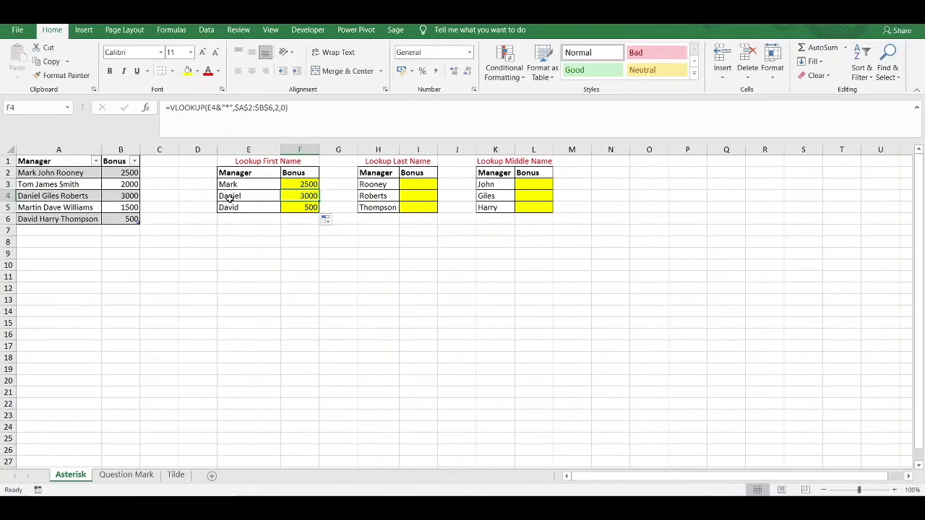
left_click(39, 196)
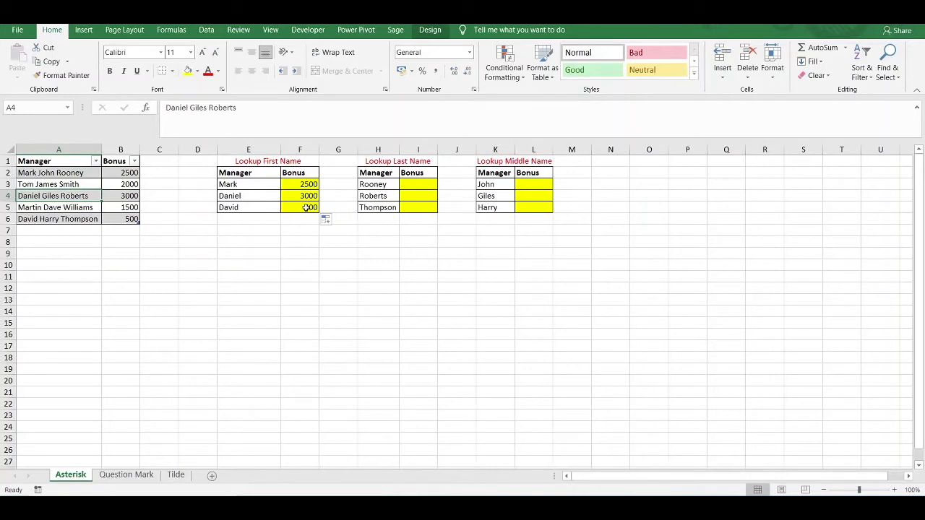
left_click(477, 218)
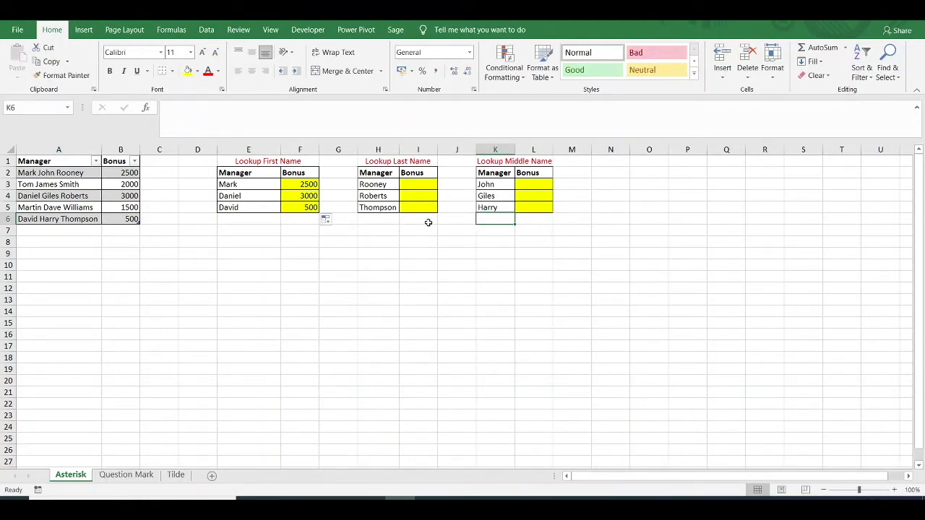
Step: Start a VLOOKUP formula in I3 with a leading wildcard plus the last name, "*"&H3, as the lookup value
left_click(407, 182)
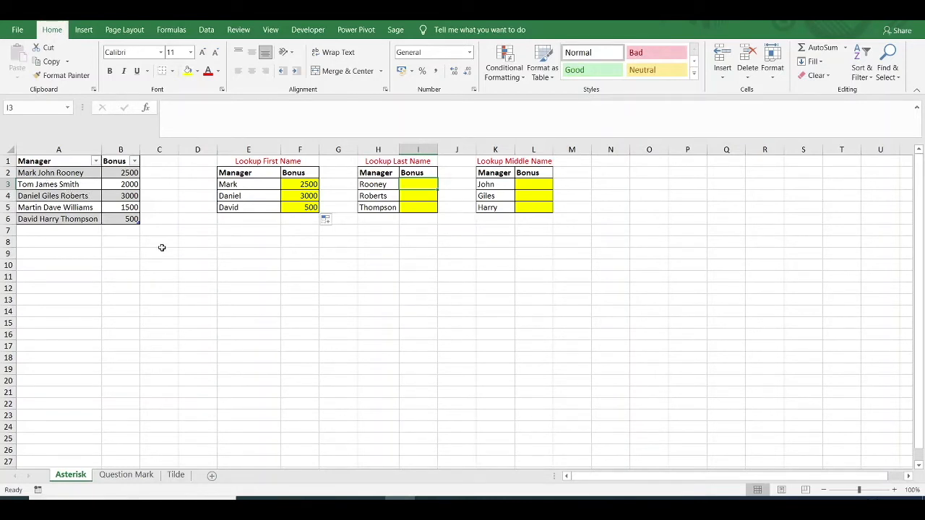
left_click(372, 184)
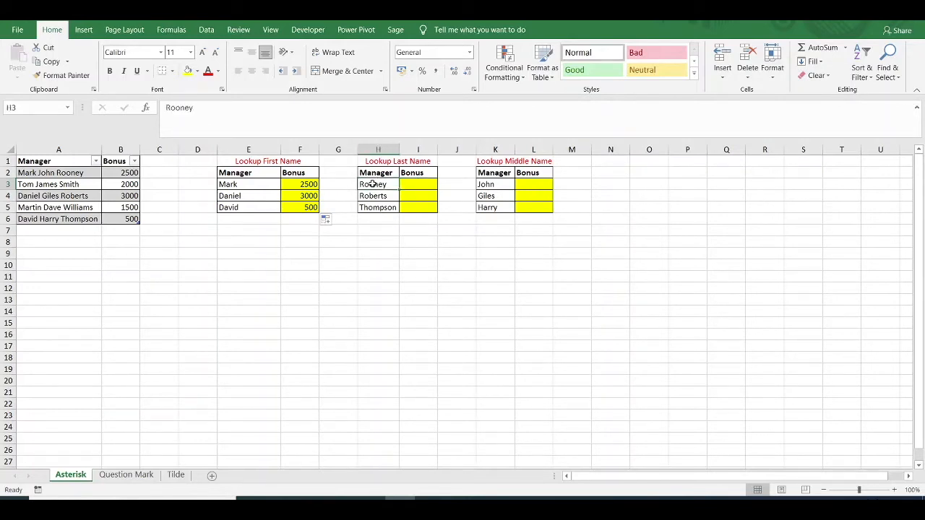
left_click(425, 184)
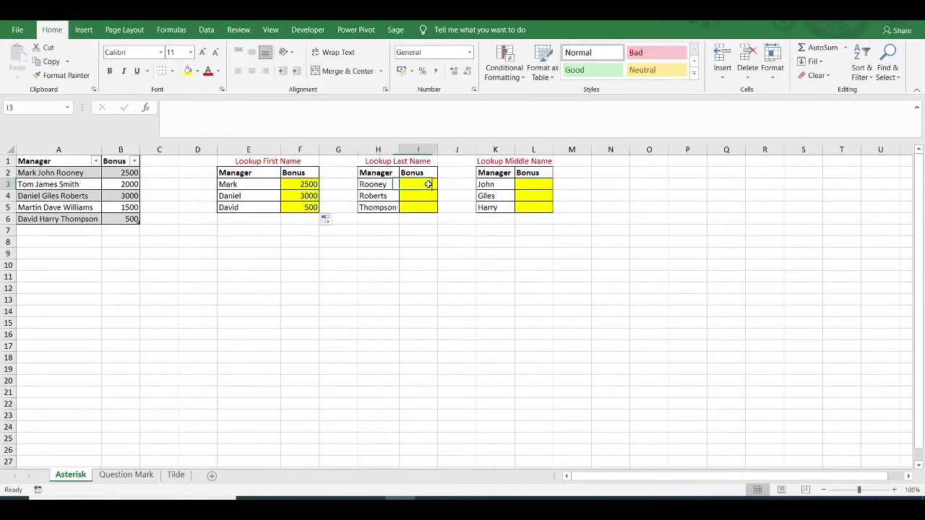
type("=vloo")
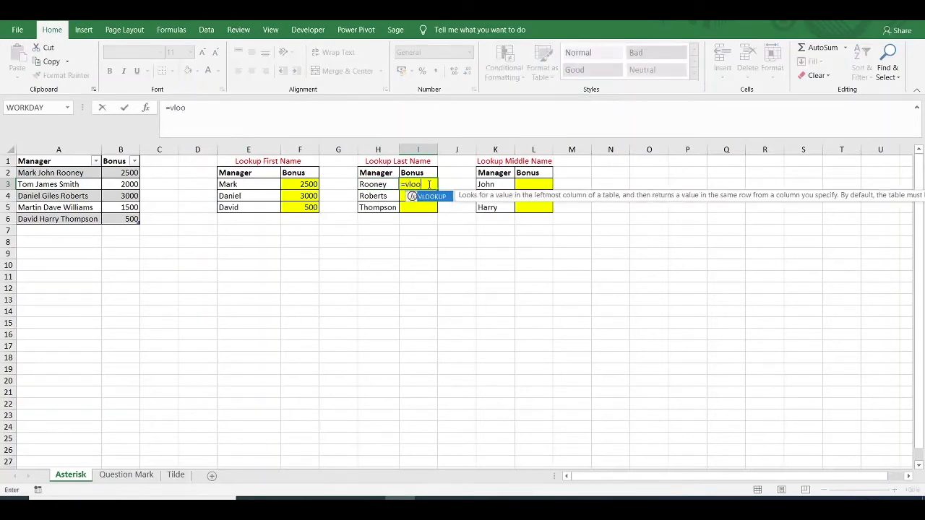
key("Tab")
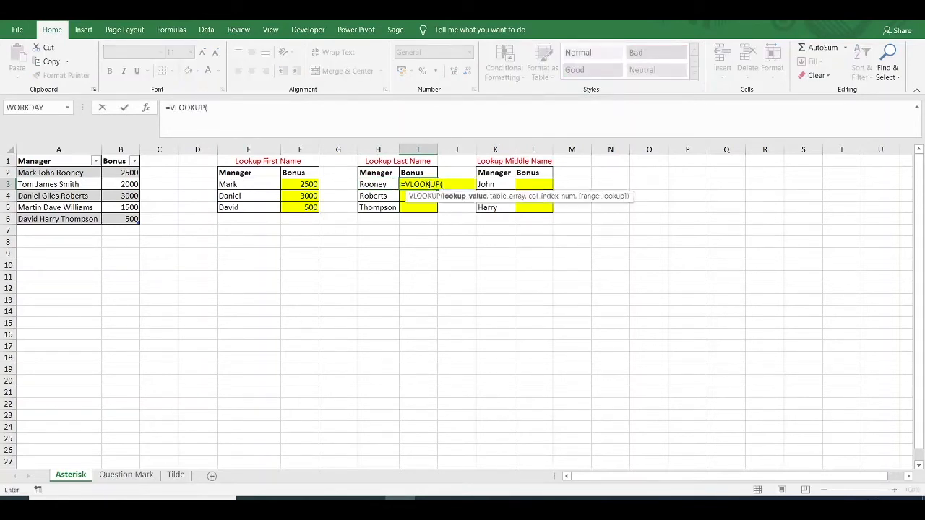
type("\"*\"&")
left_click(380, 183)
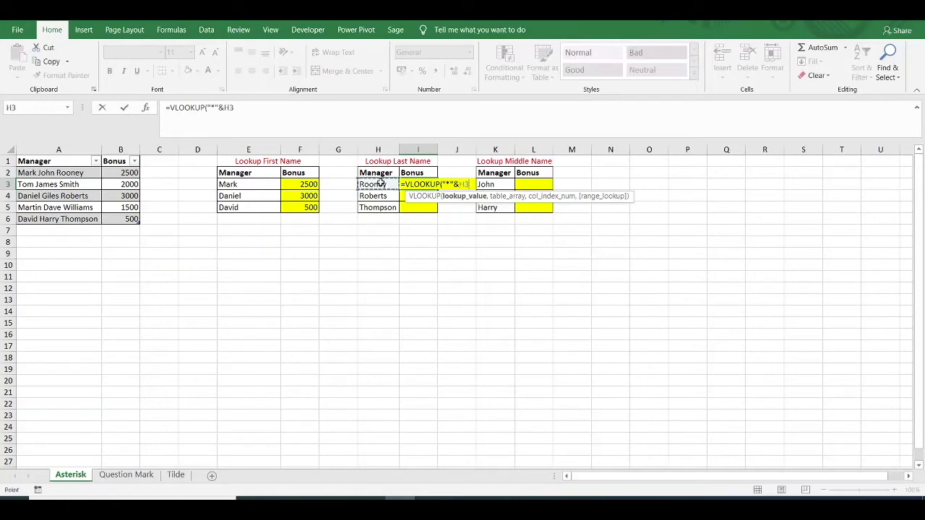
Step: Complete the I3 formula with absolute table range $A$2:$B$6, column index 2 and exact match 0
type(",")
left_click_drag(81, 174, 136, 225)
key("F4")
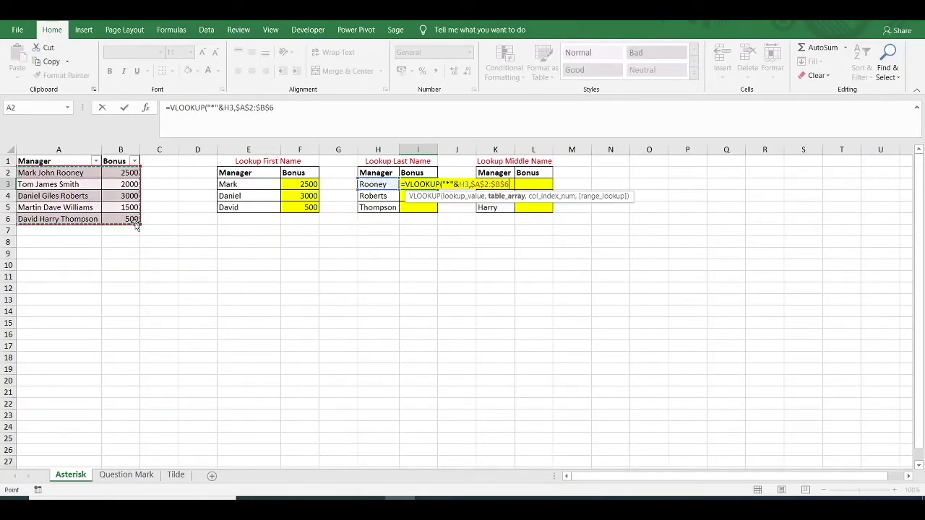
type(",")
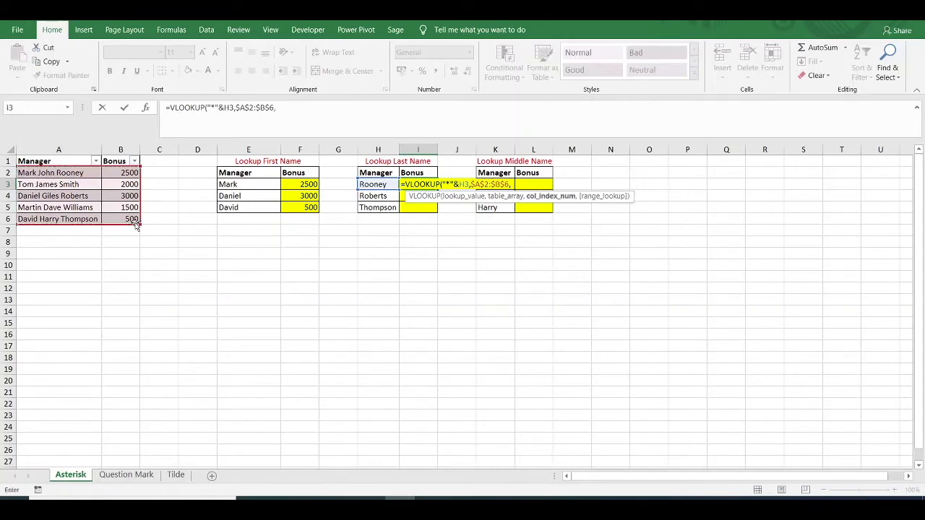
type("2,")
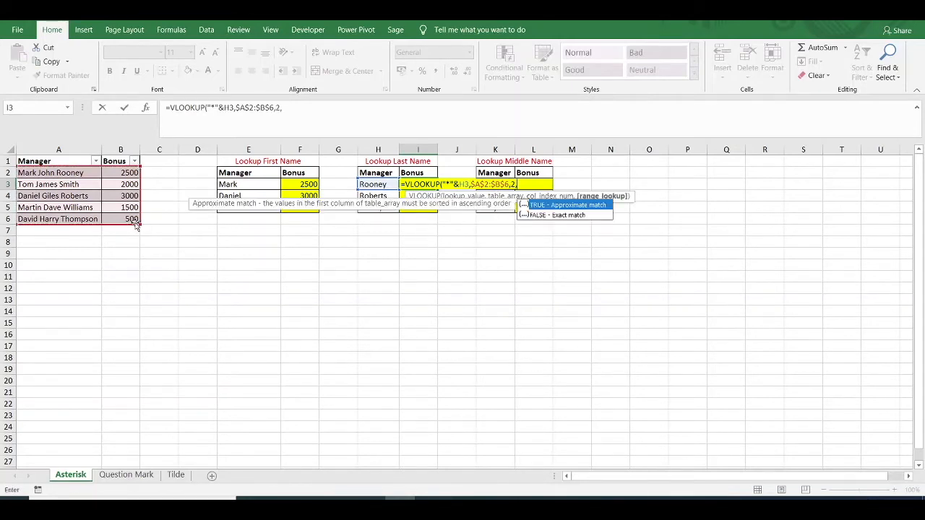
type("0)")
key("Return")
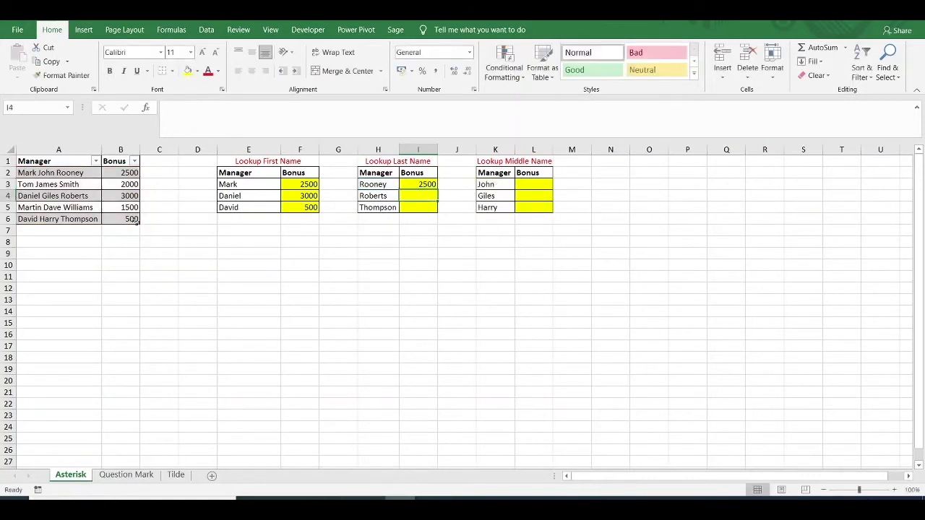
Step: Fill the I3 last-name lookup formula down through I5 and check the copied formulas in I4 and I5
left_click(424, 184)
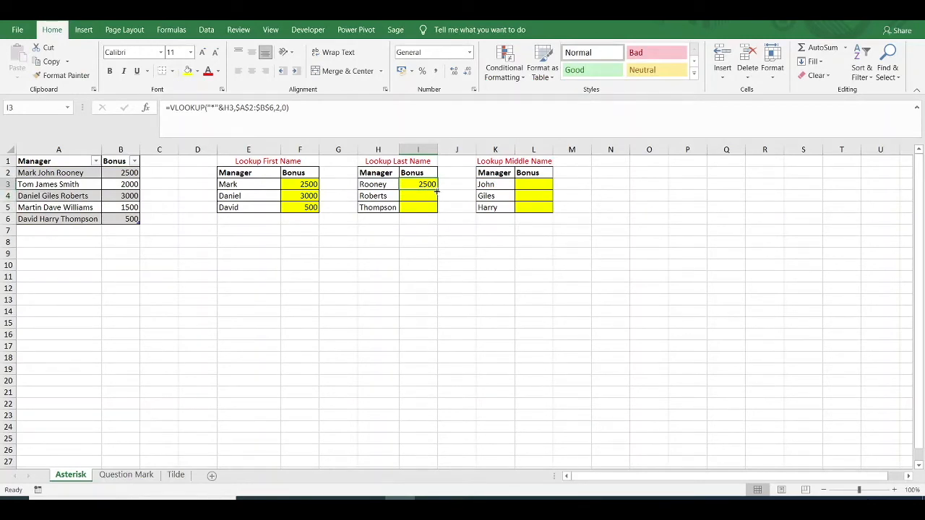
left_click_drag(436, 191, 434, 211)
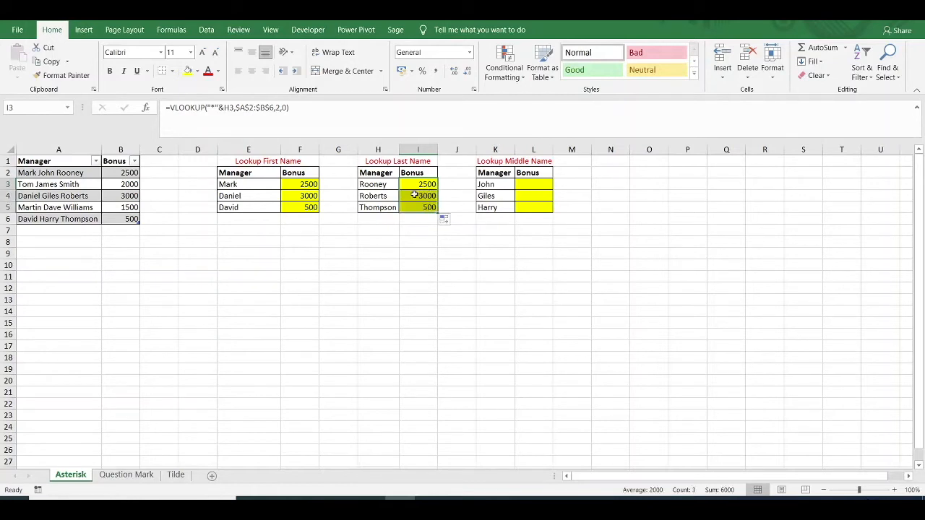
left_click(414, 195)
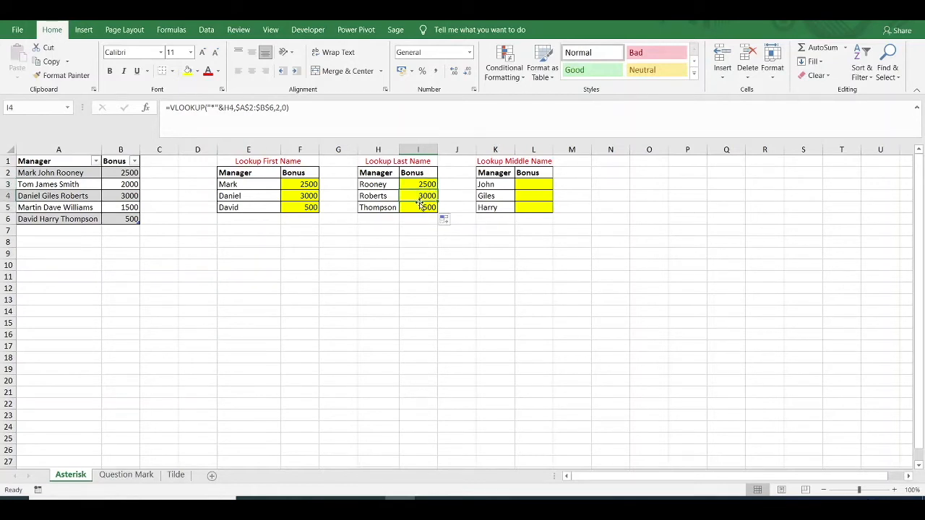
left_click(419, 207)
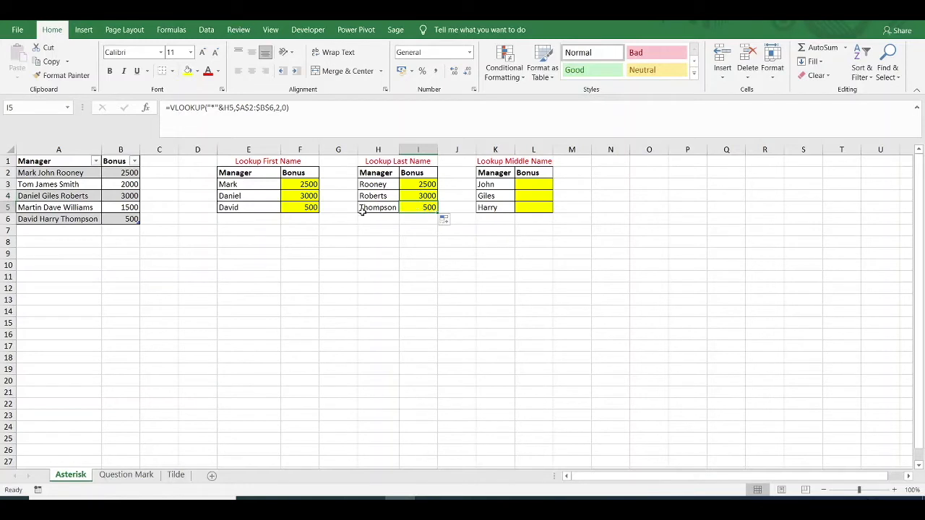
left_click(432, 193)
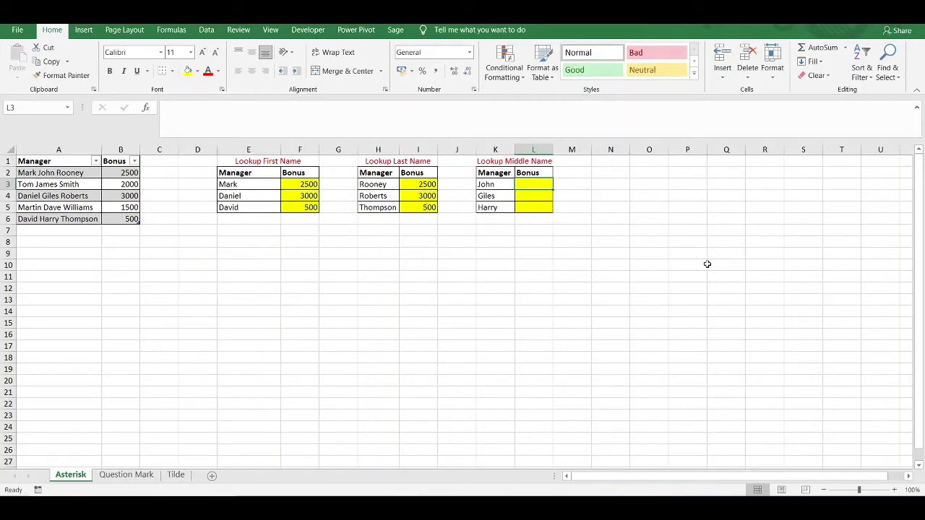
Step: Start a VLOOKUP formula in L3 with the middle name between two wildcards, "*"&K3&"*", as the lookup value
type("=vlook")
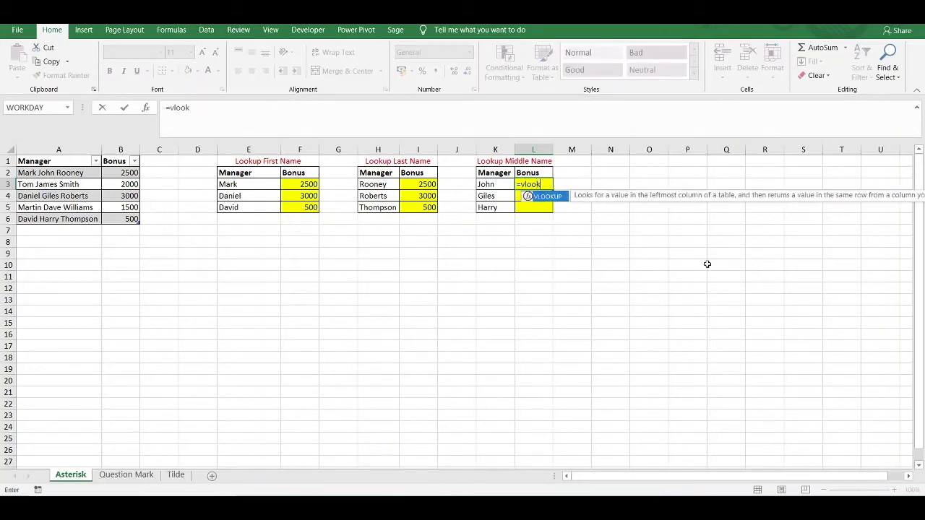
key("Tab")
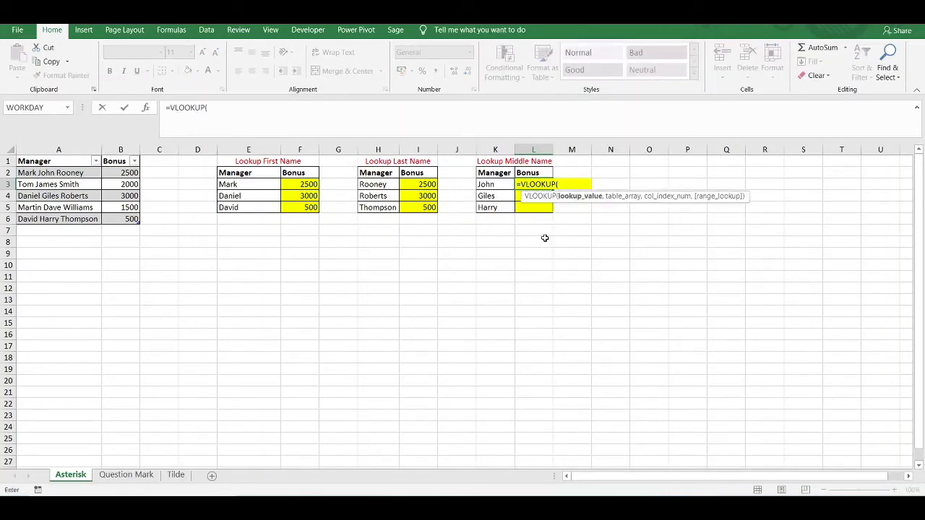
type("\"*\"&")
left_click(485, 184)
type("&\"")
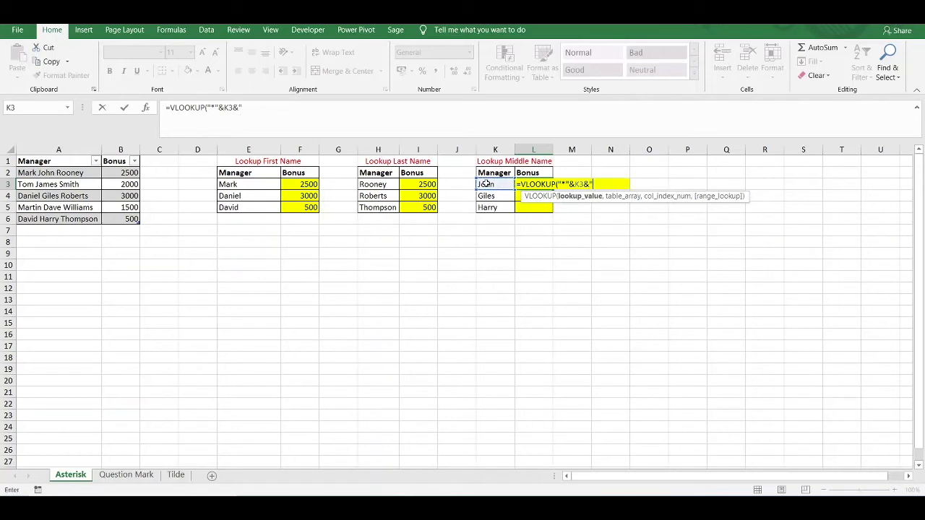
type("*\",")
Step: Complete the L3 formula with absolute table range $A$2:$B$6, column index 2 and exact match 0
left_click_drag(81, 173, 131, 218)
key("F4")
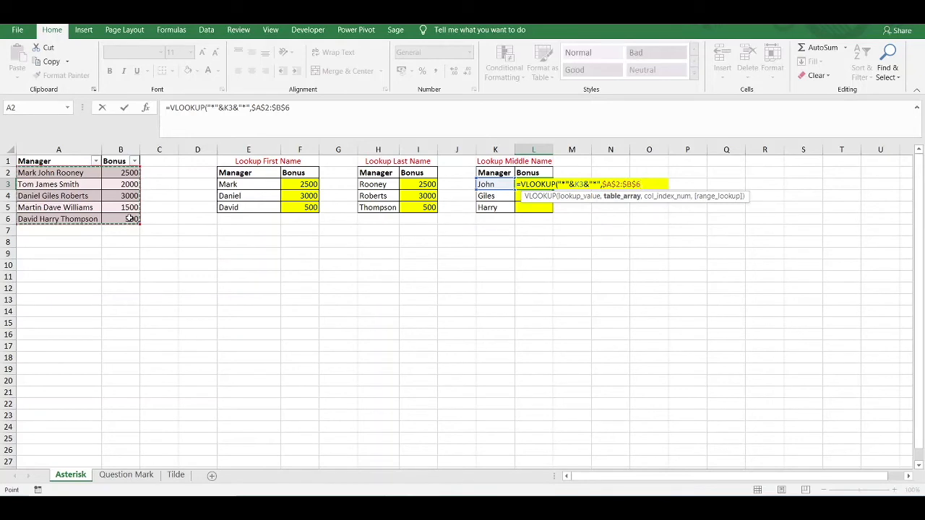
type(",2,0")
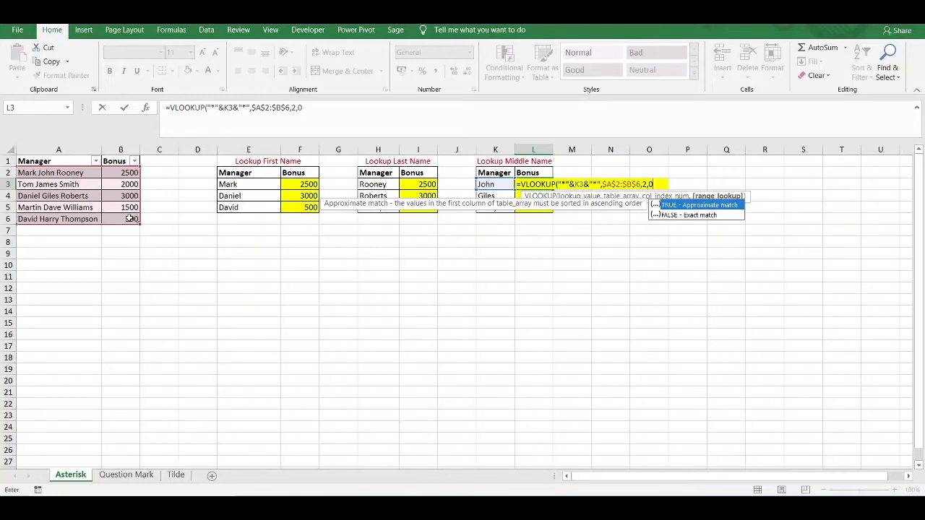
type(")")
key("Return")
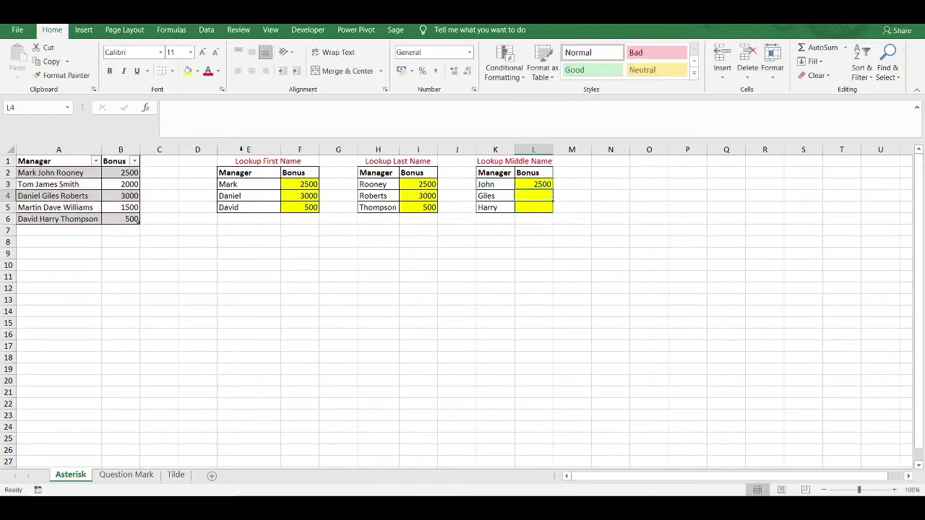
Step: Fill the L3 middle-name lookup formula down through L5 and check the copied formula in L4
left_click(542, 185)
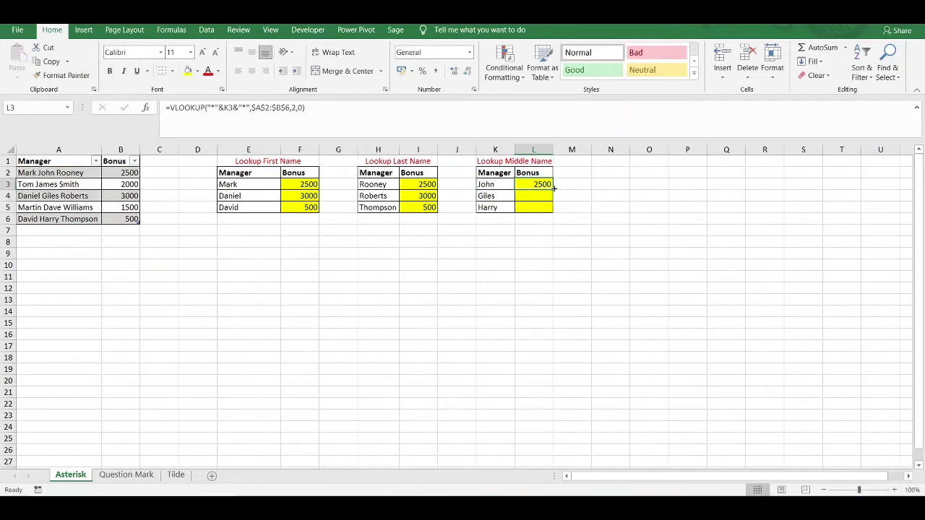
left_click_drag(554, 188, 554, 210)
left_click(541, 195)
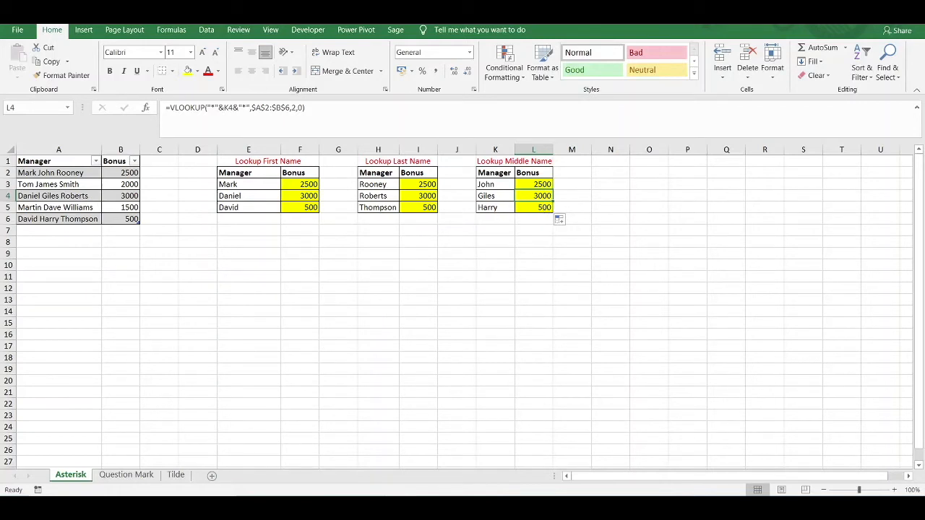
Step: On the Question Mark sheet, start a VLOOKUP formula in F3 with "???"&E3 as the lookup value
left_click(126, 475)
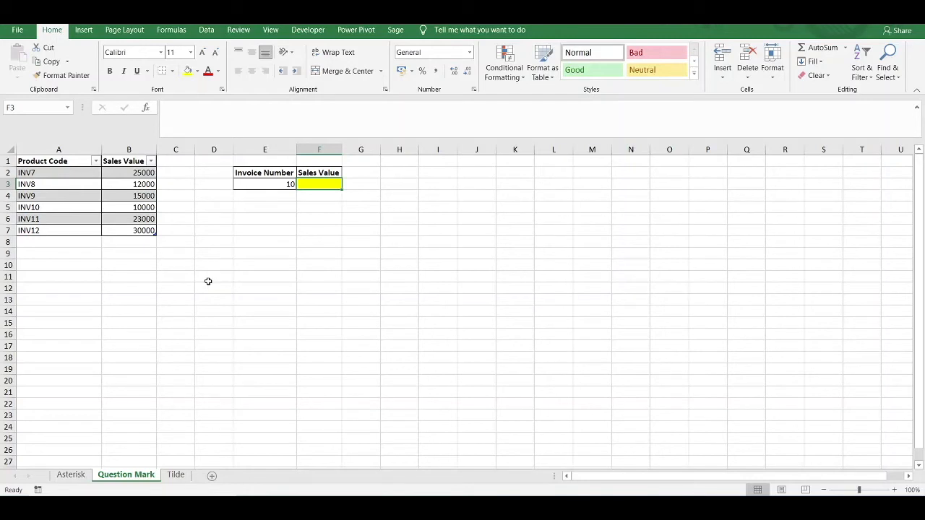
type("=vlook")
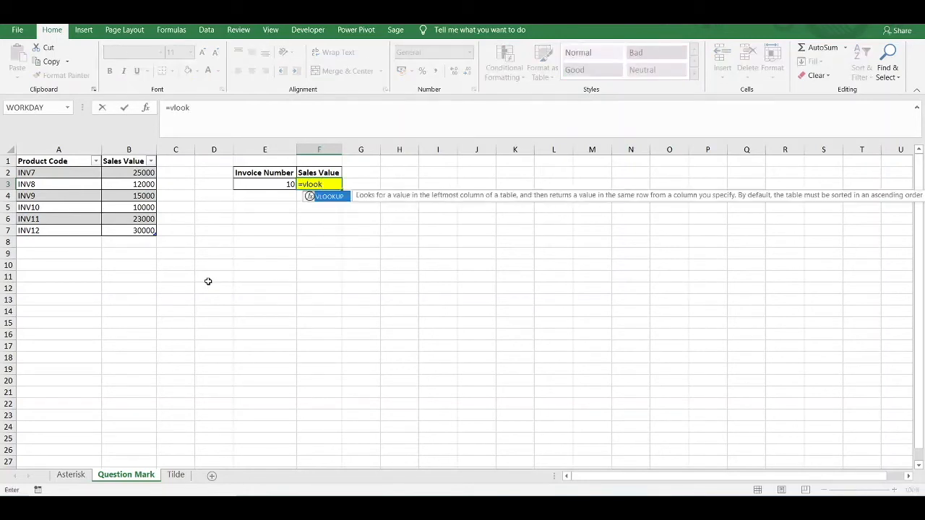
key("Tab")
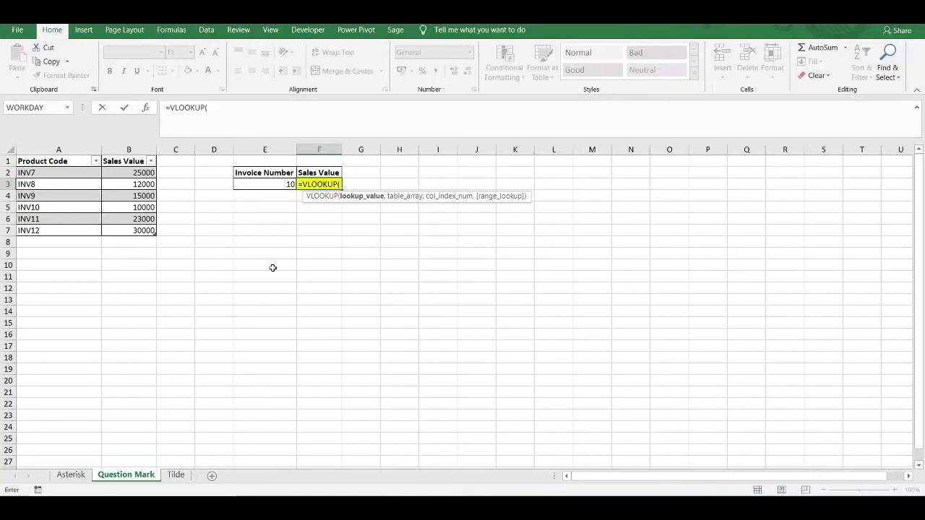
type("\"???")
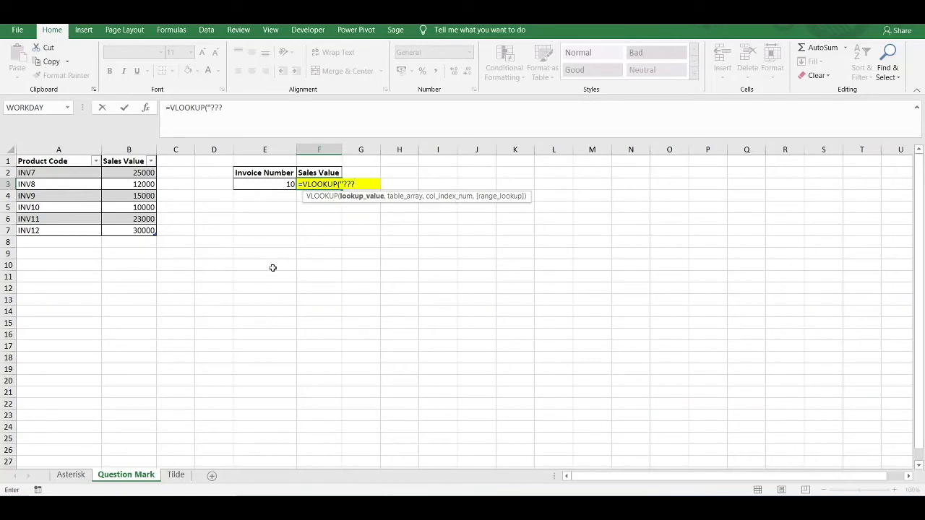
type("\"&")
left_click(266, 182)
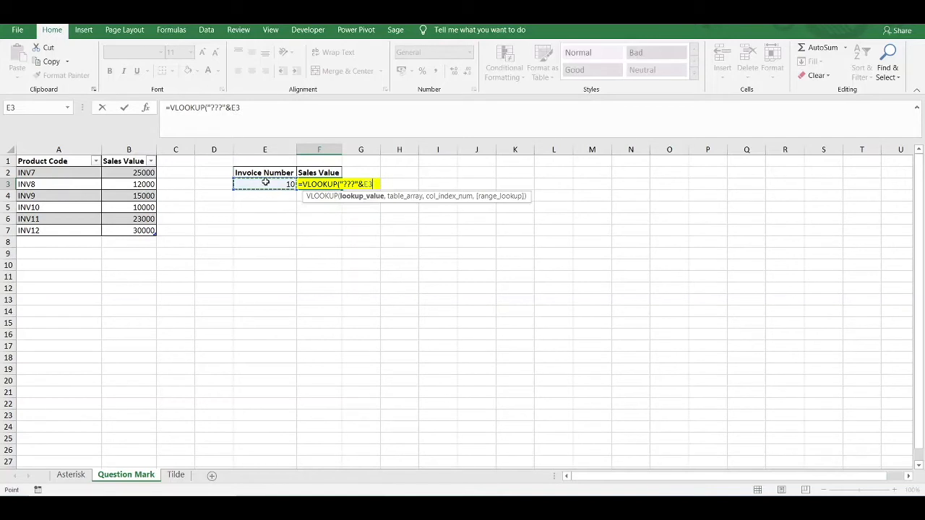
type(",")
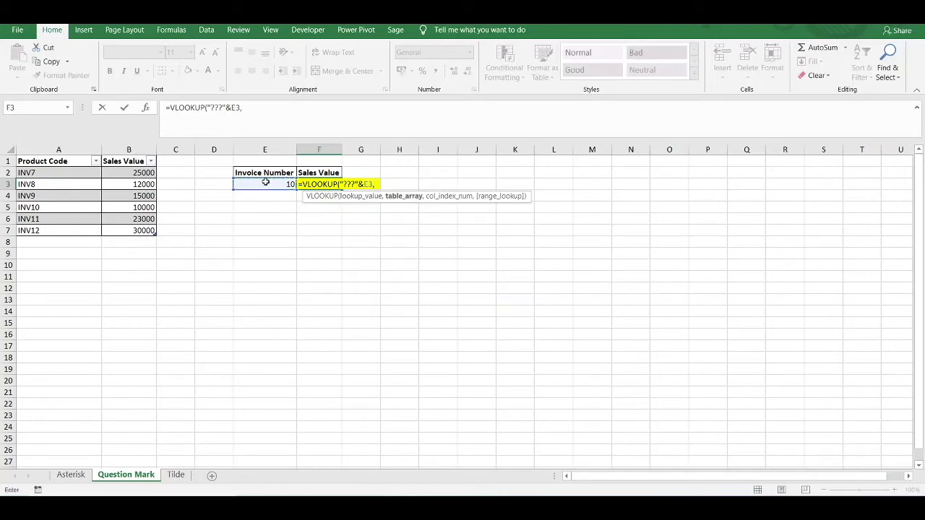
Step: Complete the F3 formula with table range $A$2:$B$7, column index 2 and exact match 0, and compare its result with the INV10 row
left_click_drag(56, 175, 127, 229)
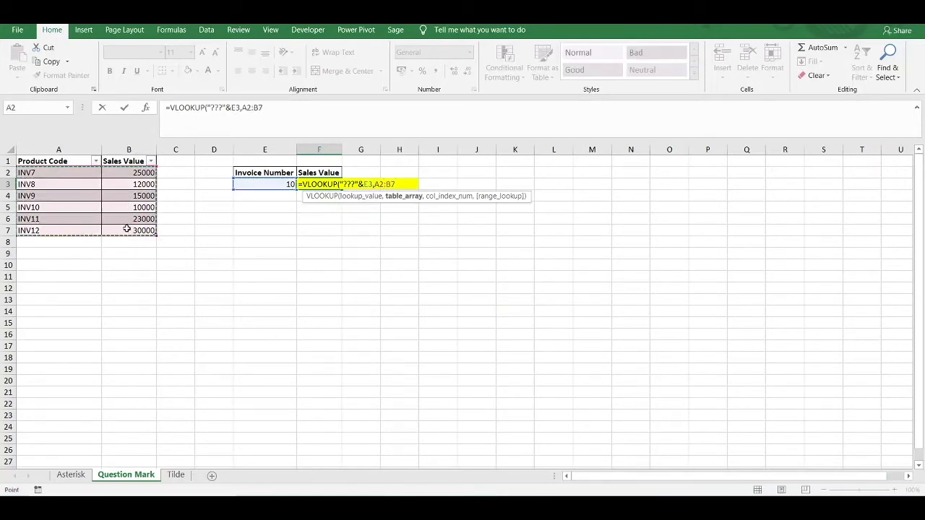
key("F4")
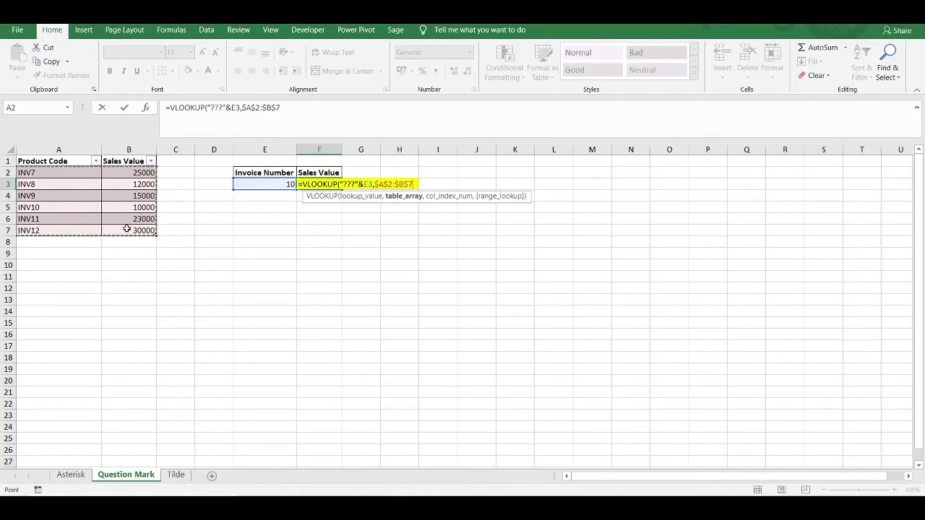
type(",")
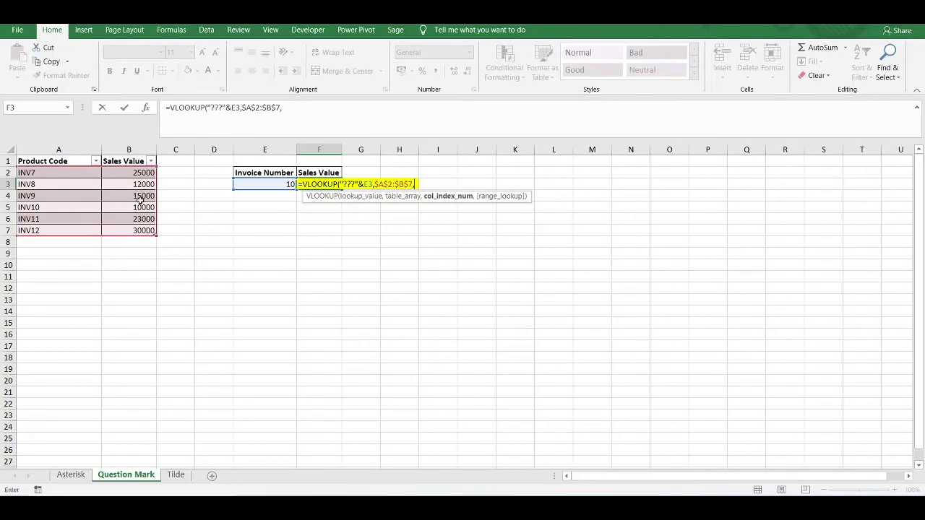
type("2,")
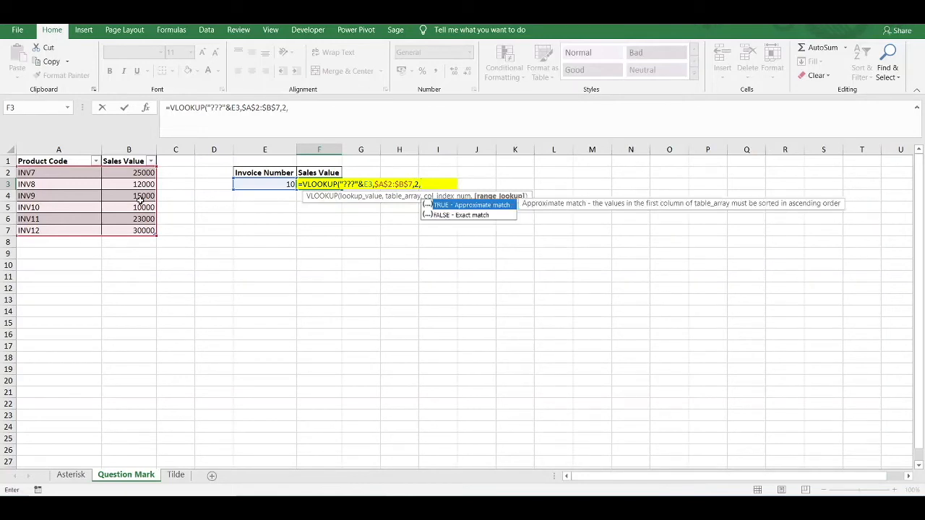
type("0)")
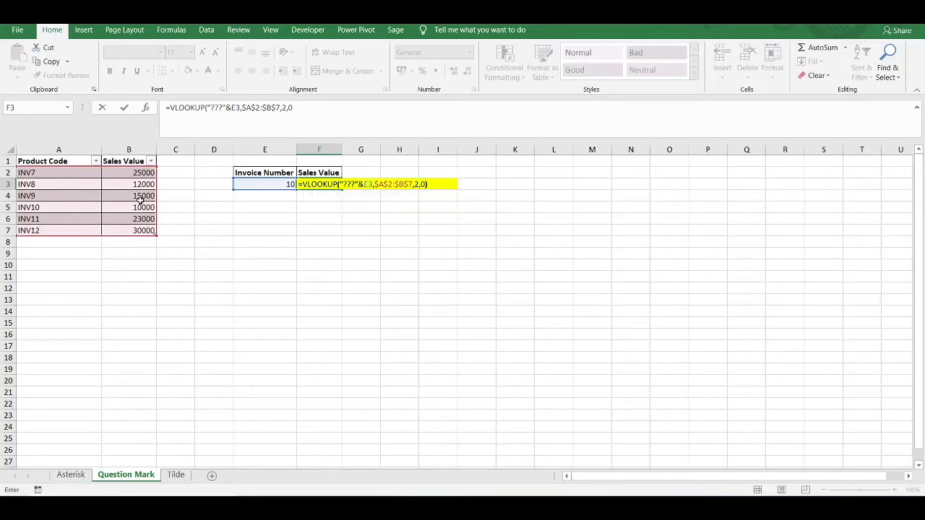
key("Return")
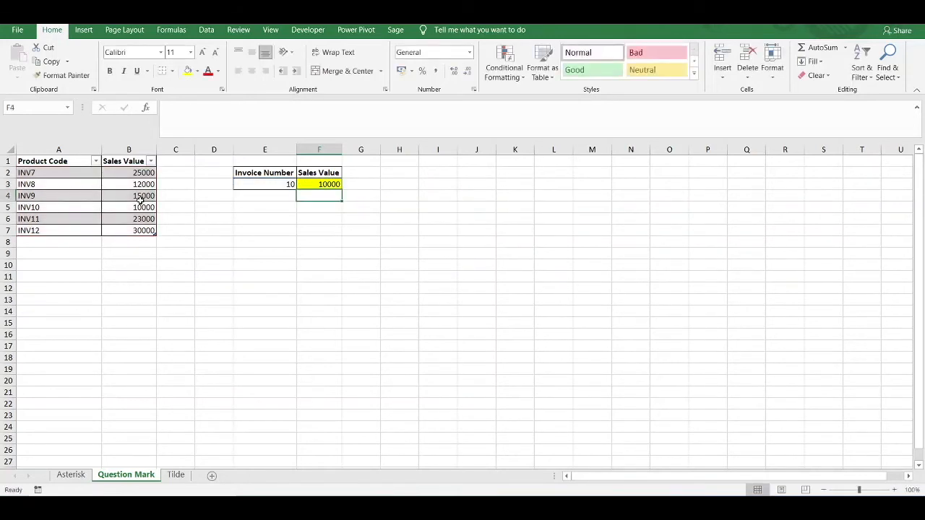
left_click(326, 185)
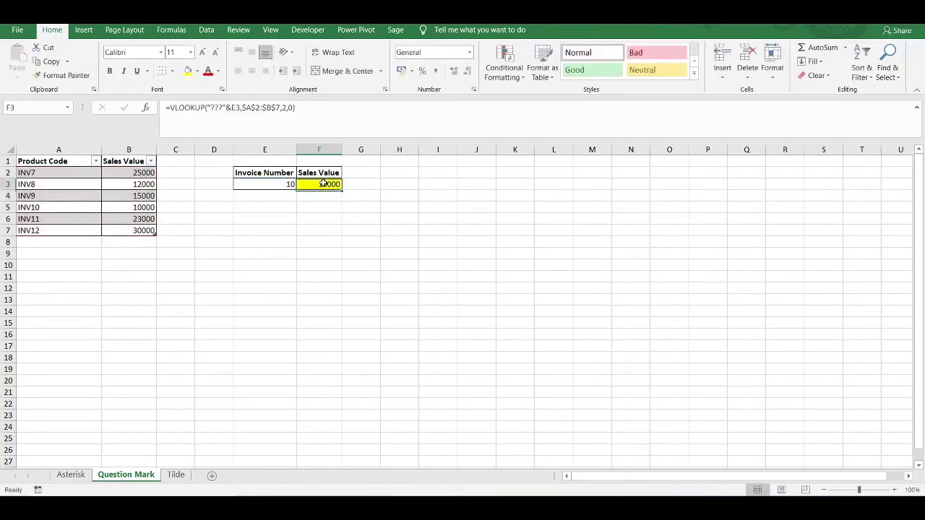
left_click(129, 209)
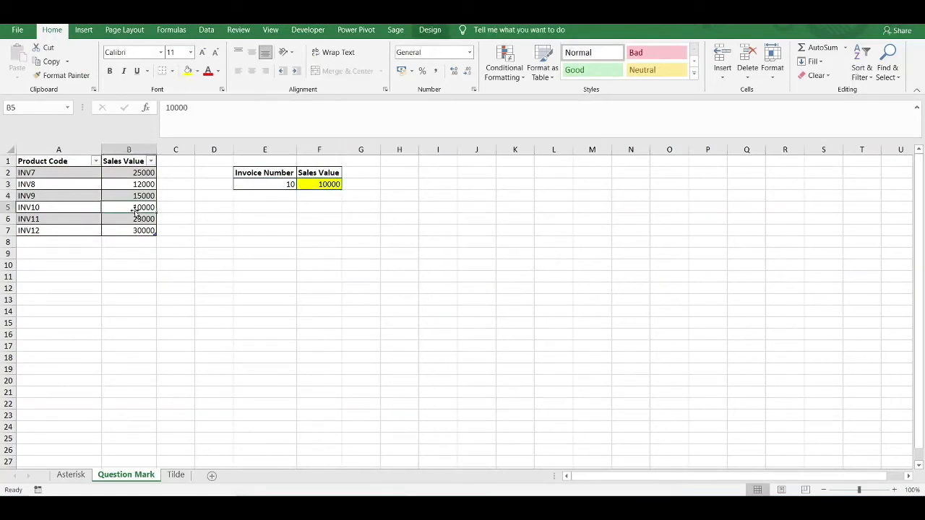
Step: Set the invoice number in E3 to 8 and check the sales value lookup in F3
left_click(276, 185)
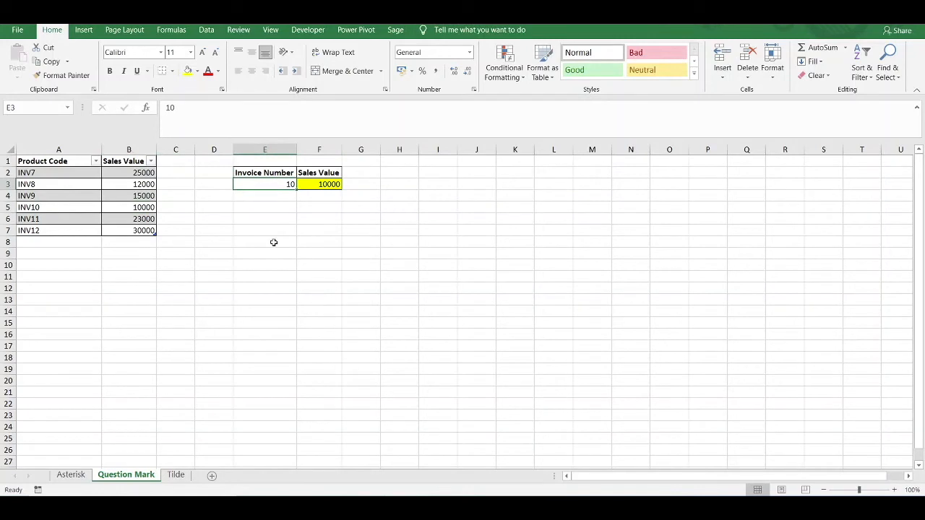
type("8")
key("Return")
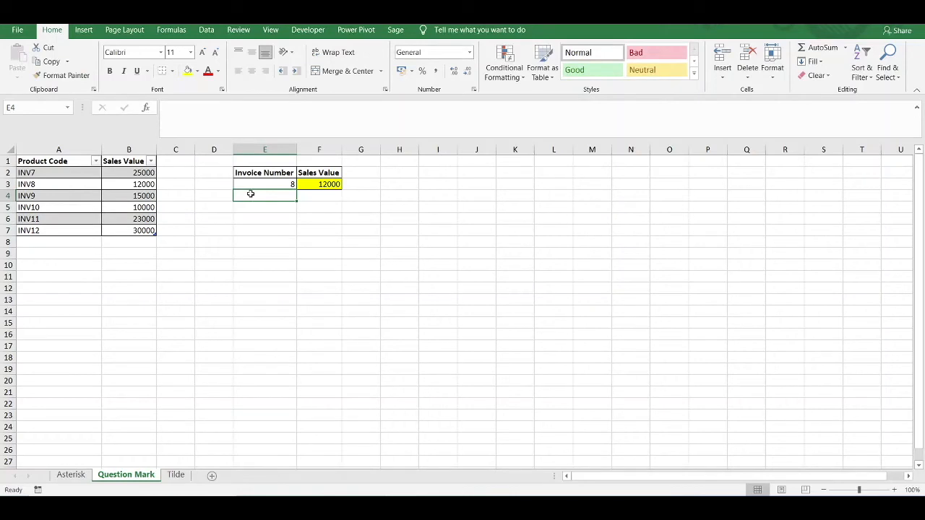
left_click(306, 184)
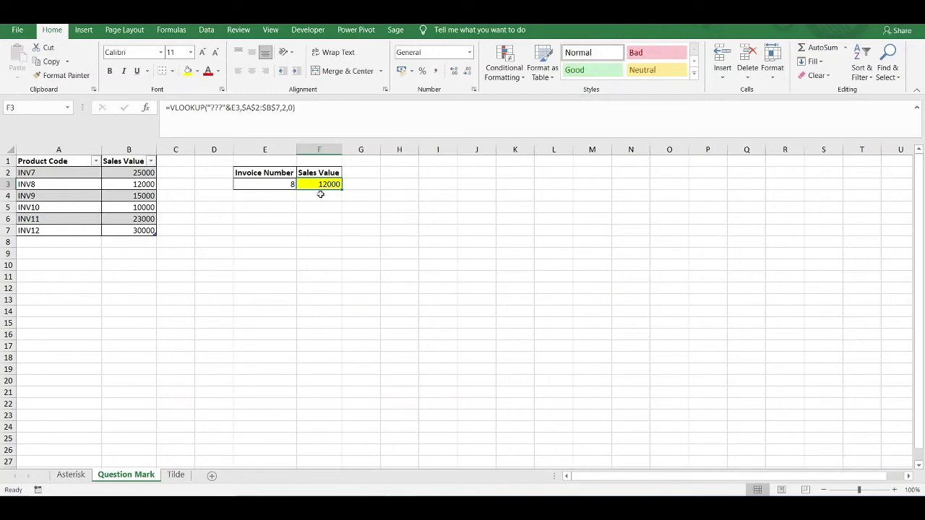
left_click(399, 404)
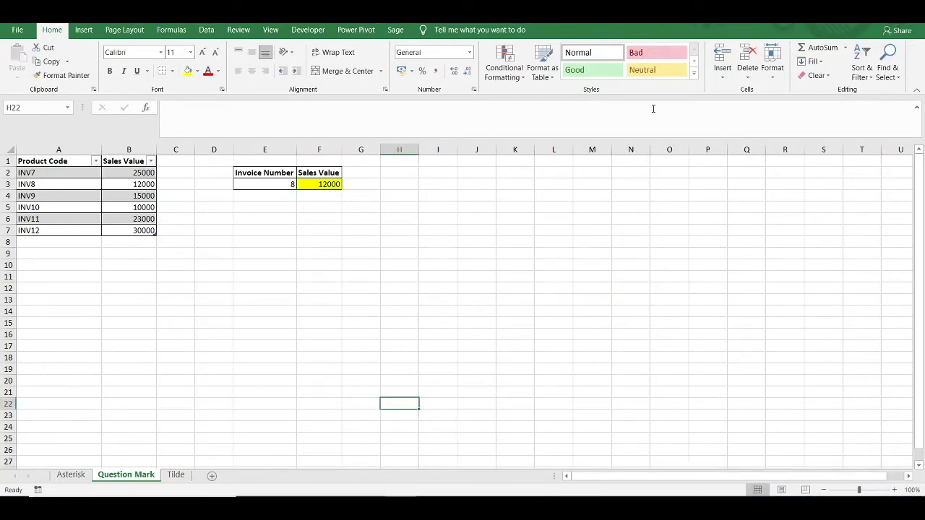
Step: Rename the first column header in A1 of the Question Mark sheet to Invoice Number
left_click(57, 160)
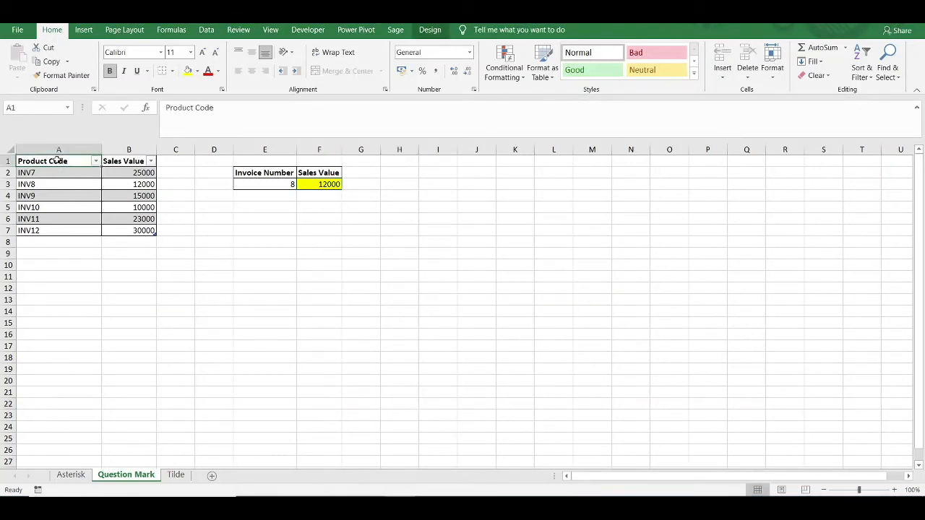
type("Invo")
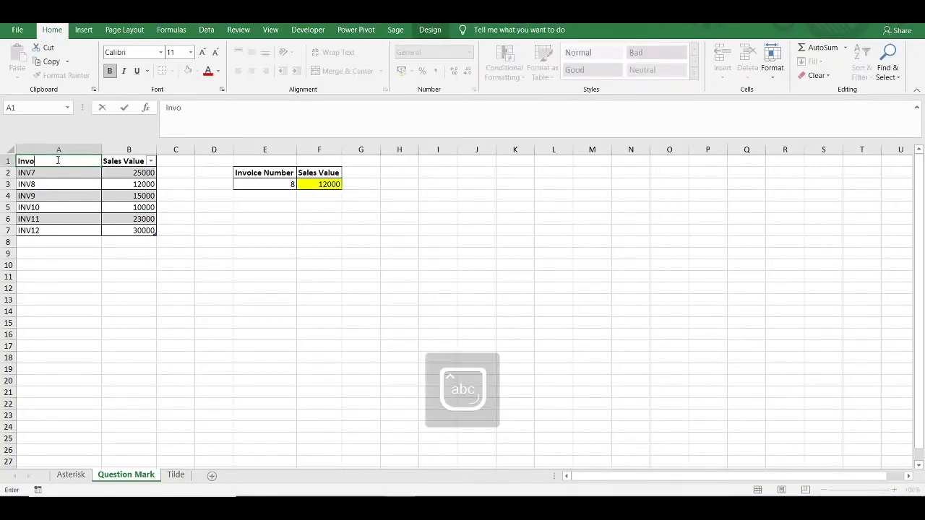
type("ice Number")
key("Return")
left_click(374, 229)
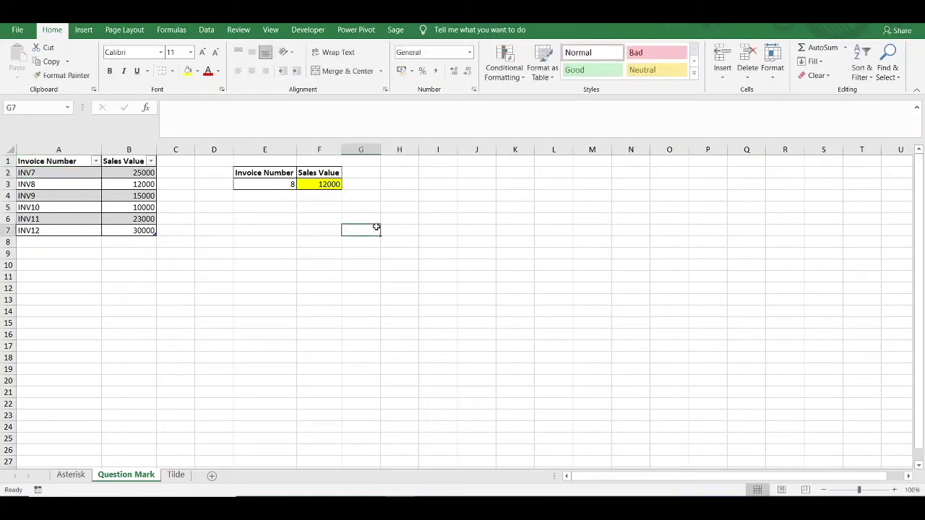
Step: On the Tilde sheet, enter =VLOOKUP(E3,A2:B7,2,0) in F3 to look up the employee's age, and check the result
key("ctrl+Page_Down")
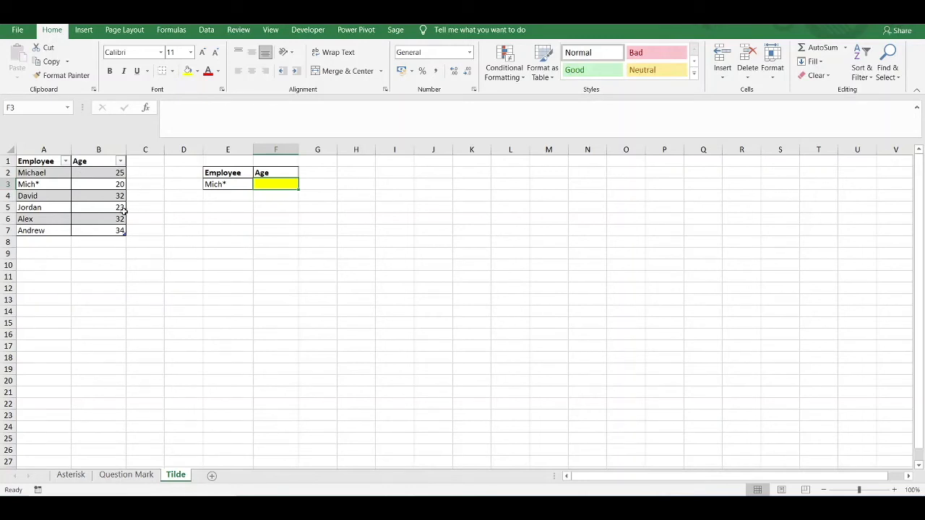
left_click(221, 187)
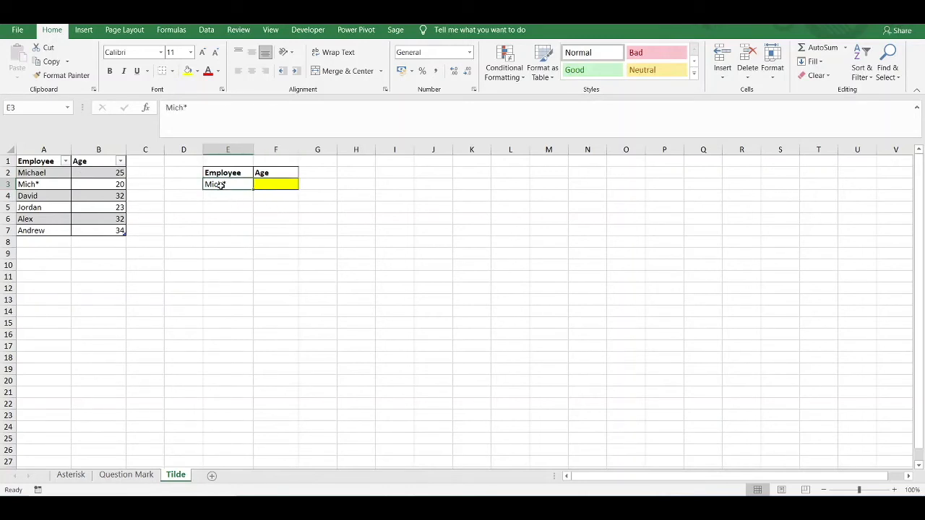
left_click(263, 185)
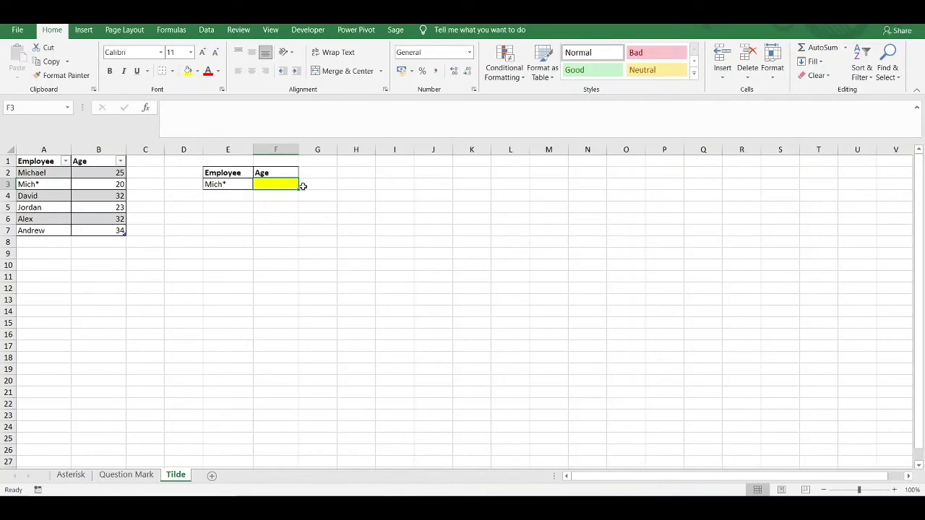
type("=vlo")
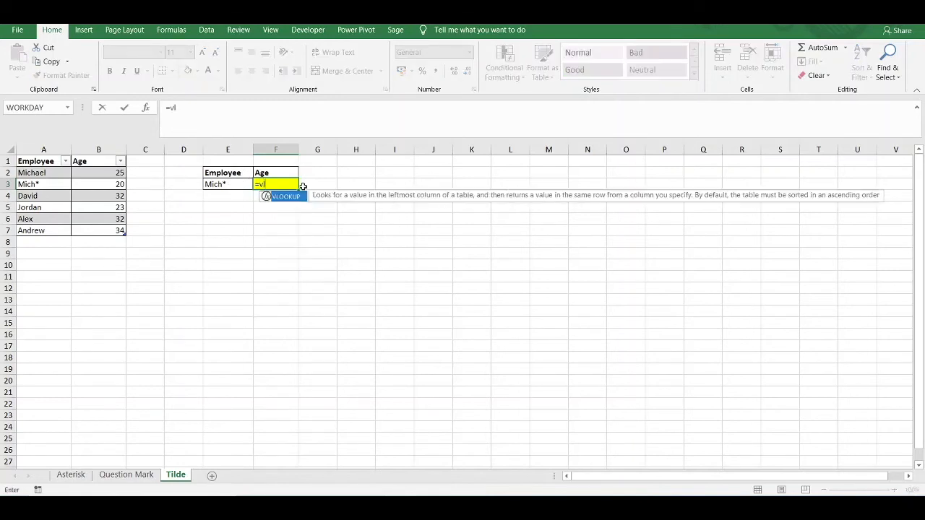
key("Tab")
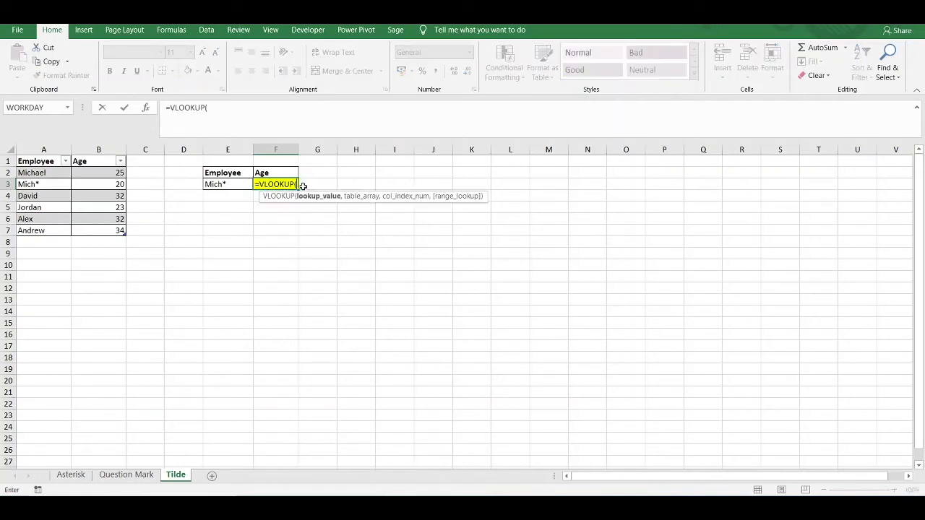
left_click(228, 183)
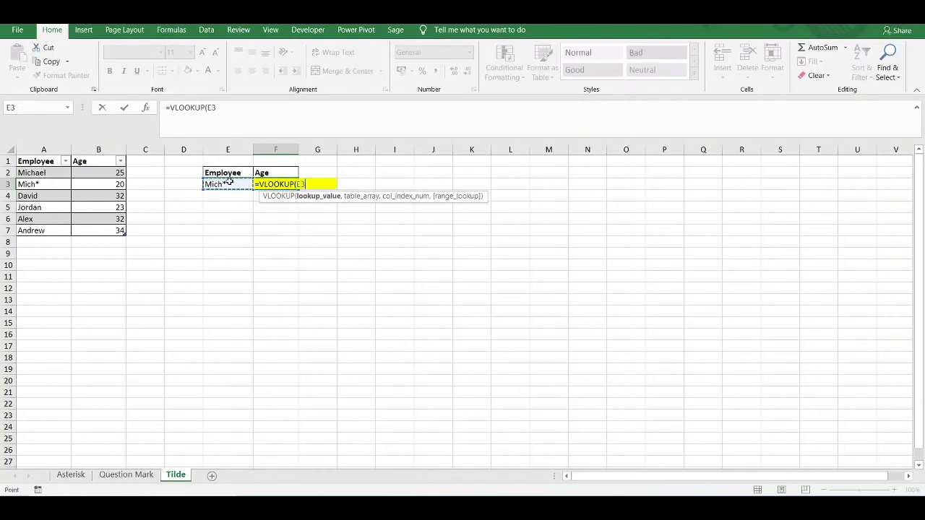
type(",")
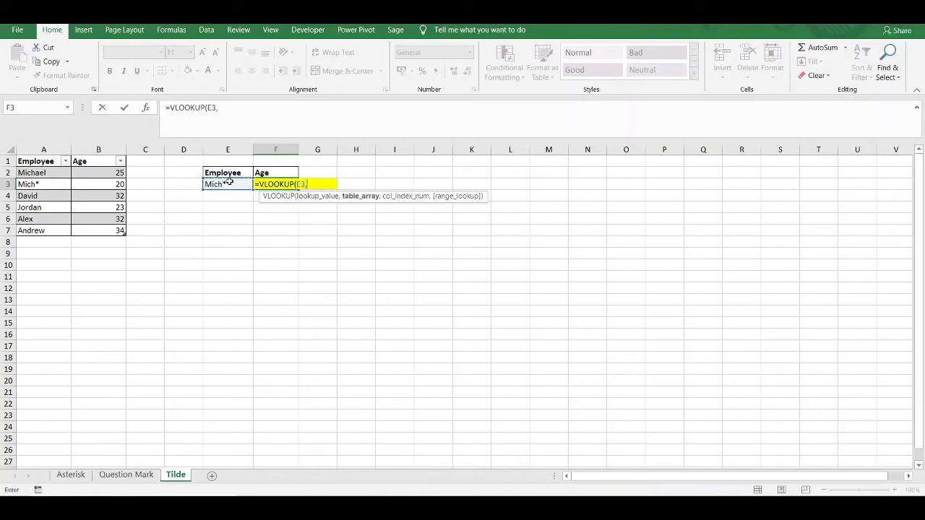
left_click_drag(50, 172, 101, 227)
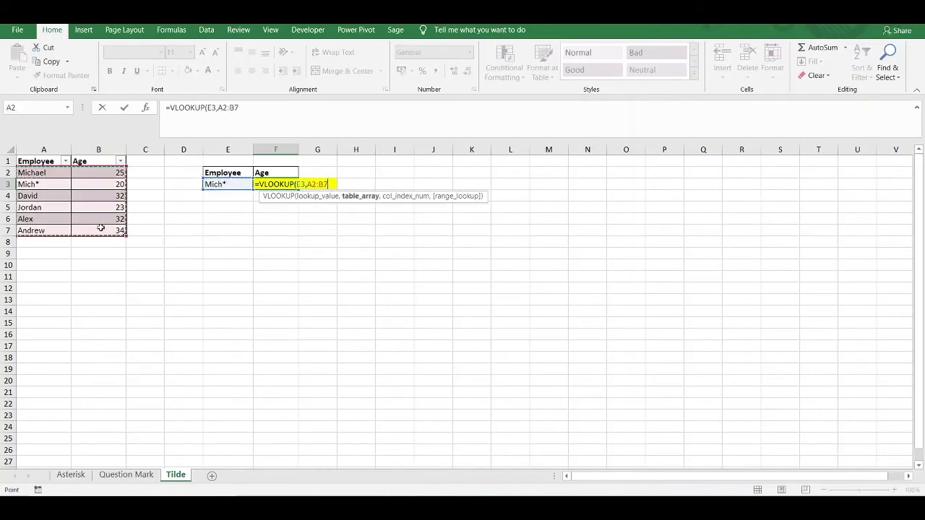
type(",2,0")
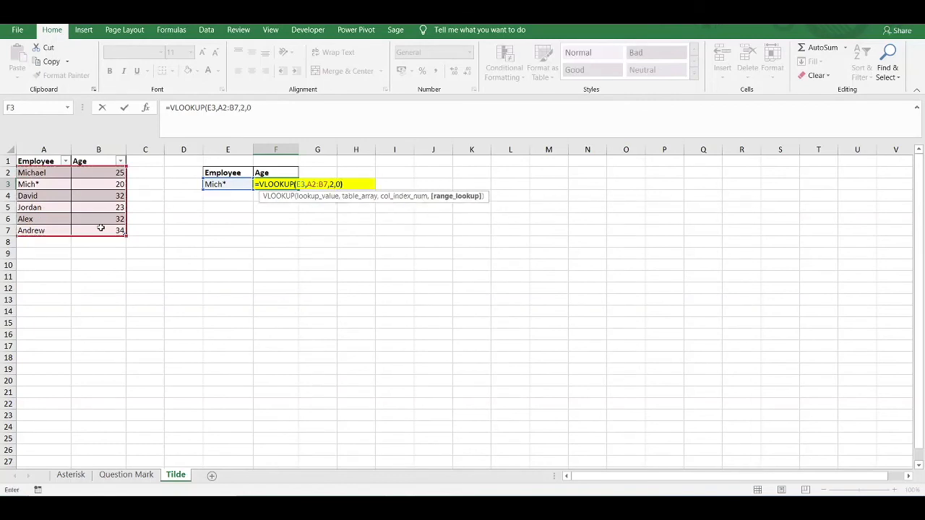
type(")")
key("Return")
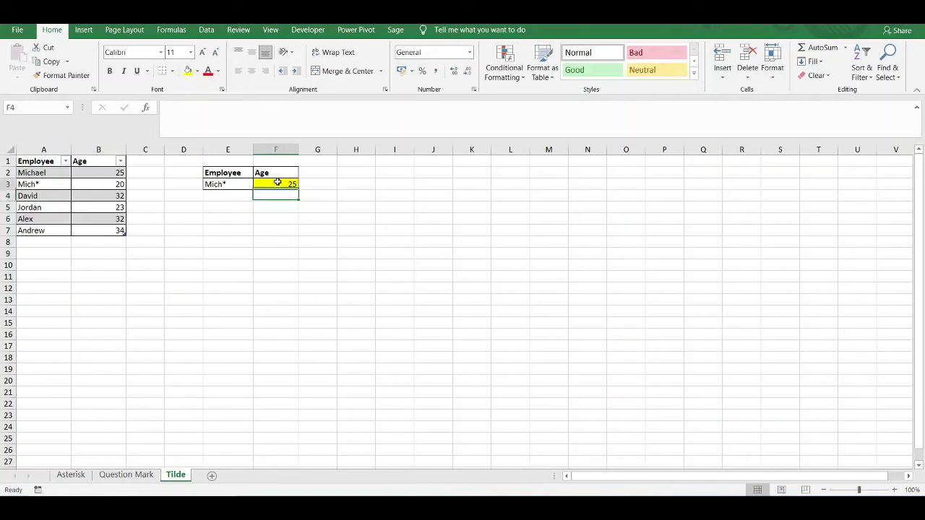
left_click(278, 183)
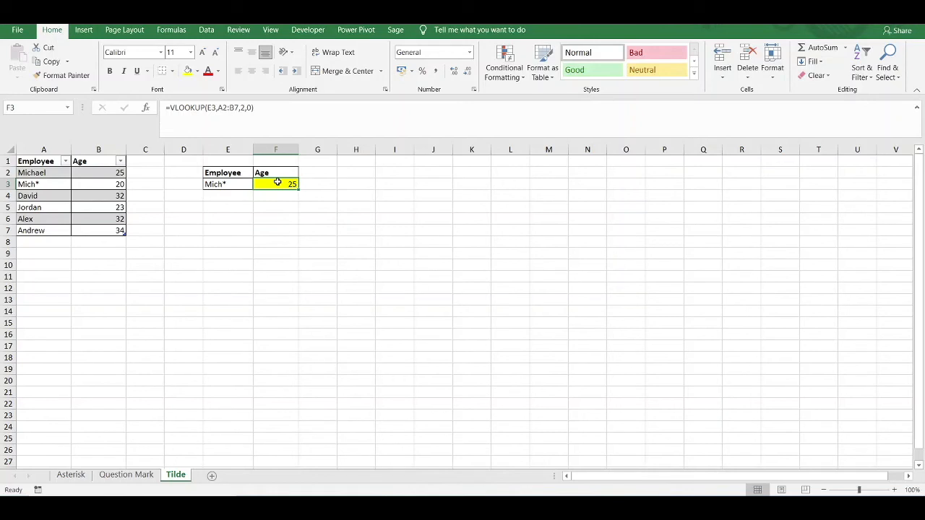
Step: Insert a tilde before the asterisk in E3 so it reads Mich~*, and check the age lookup in F3
double_click(224, 184)
type("~")
key("Return")
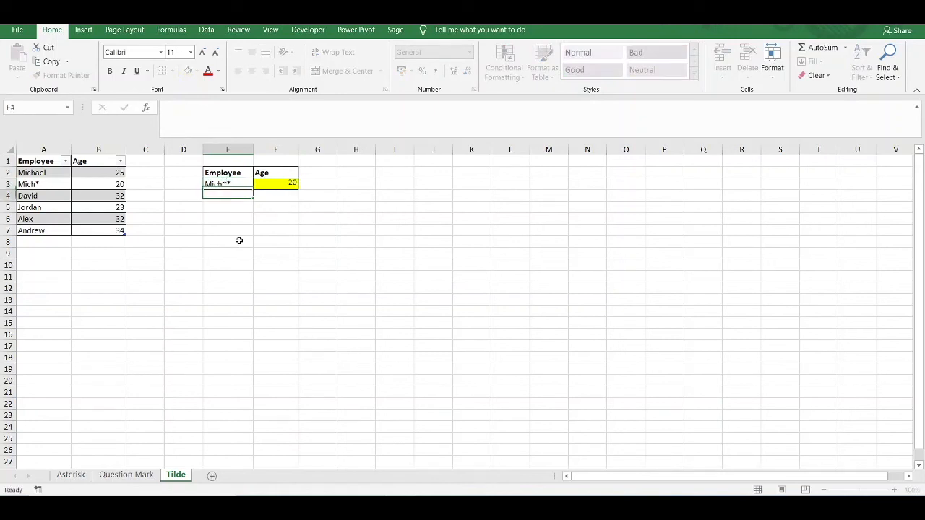
left_click(280, 184)
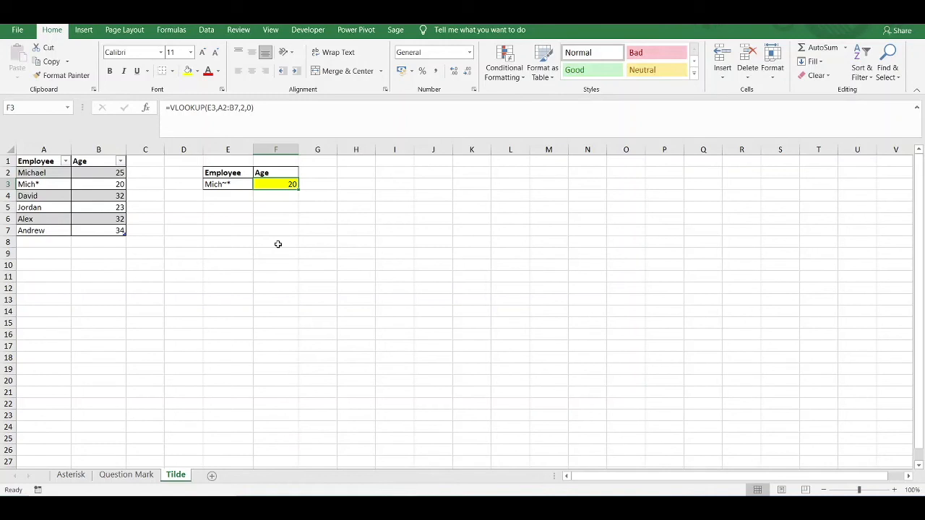
Step: Set the employee lookup text in E3 back to Mich* without the tilde
left_click(224, 184)
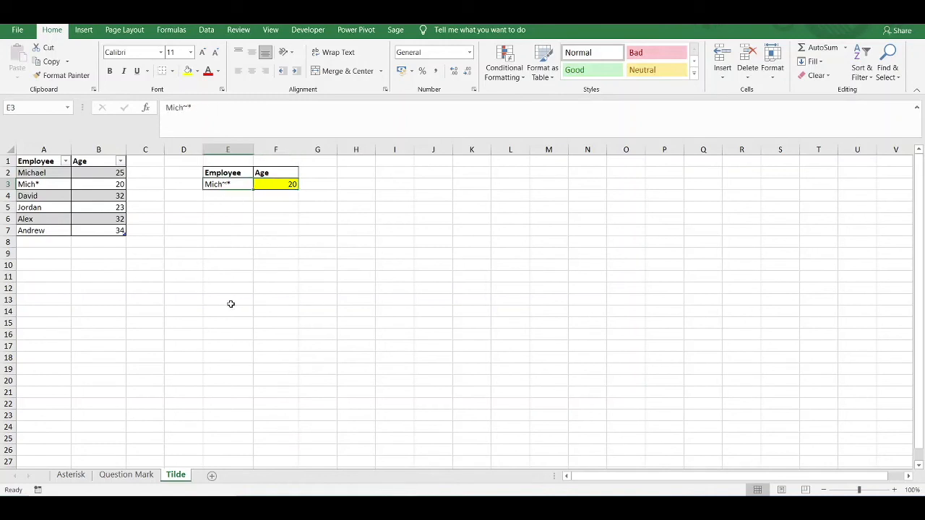
type("Mi")
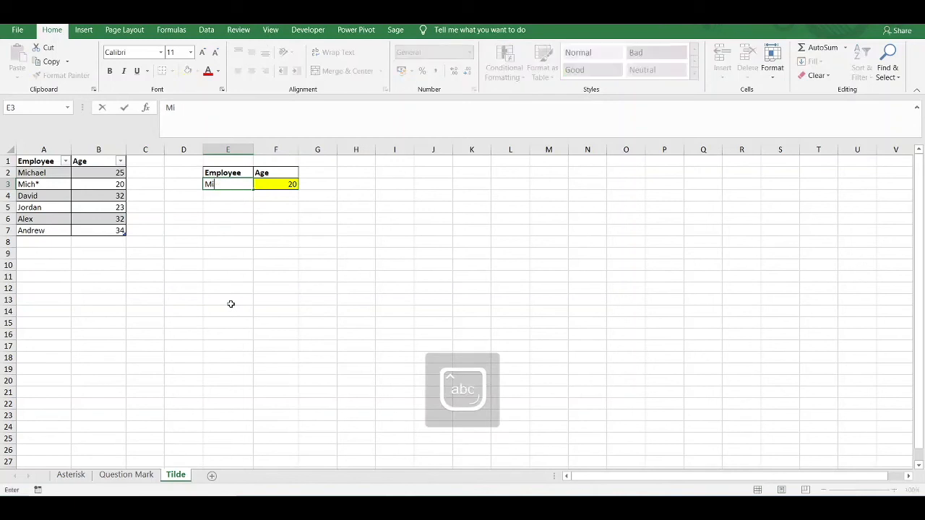
type("ch*")
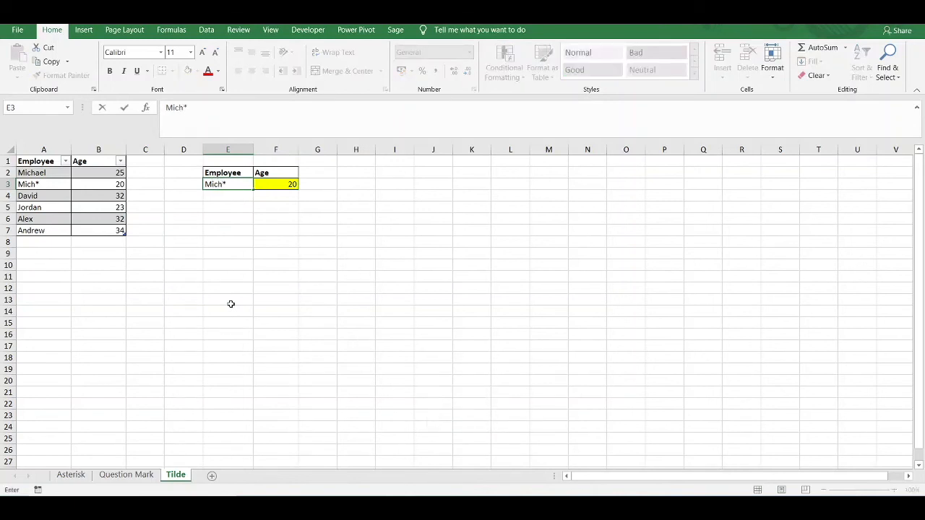
key("Return")
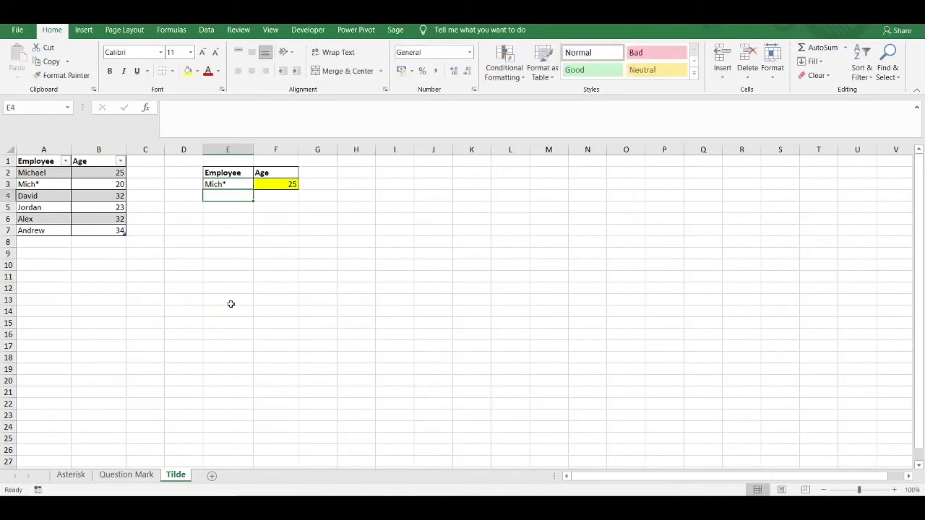
Step: Replace the lookup value in the F3 formula with a SUBSTITUTE function that takes E3 as its text
left_click(282, 184)
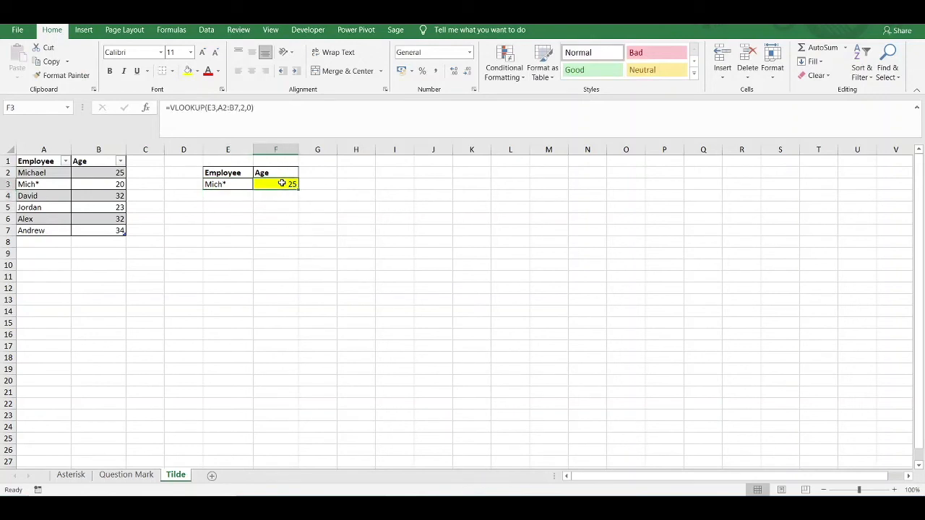
left_click(216, 107)
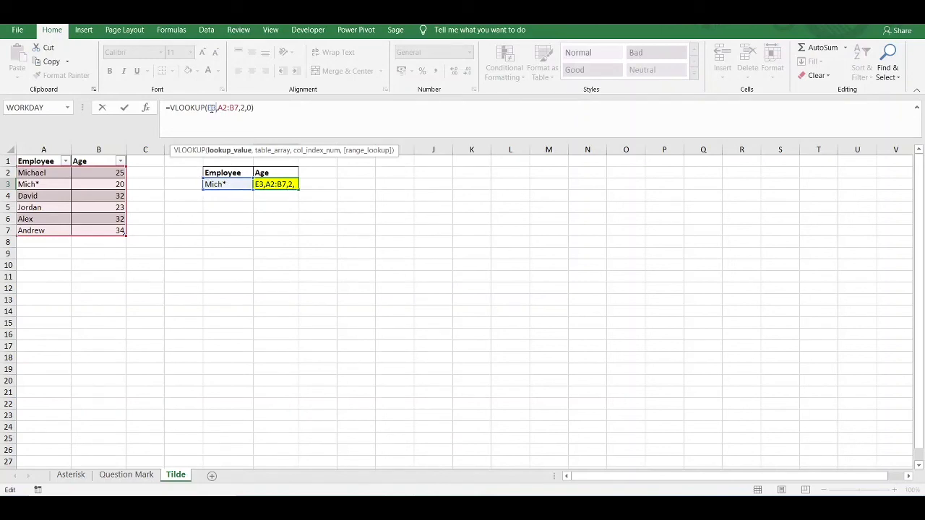
double_click(212, 109)
key("Delete")
key("Delete")
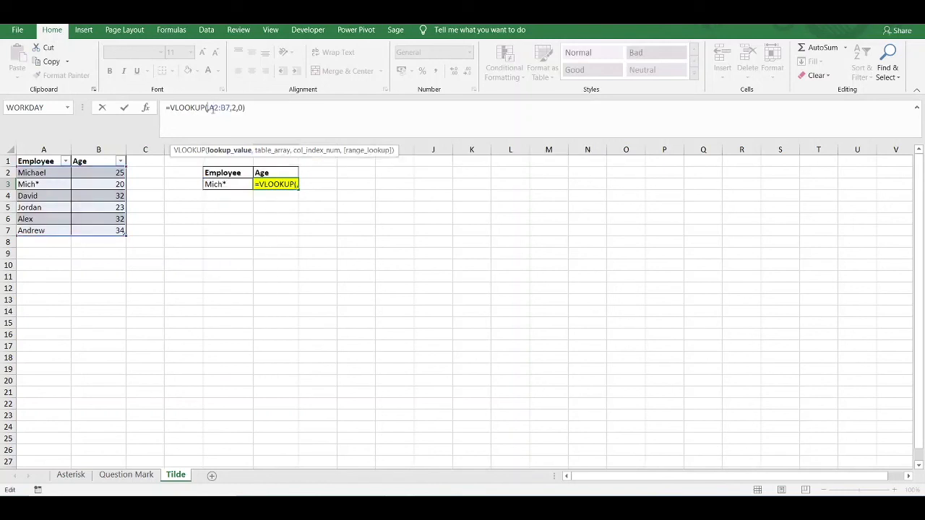
type("subst,")
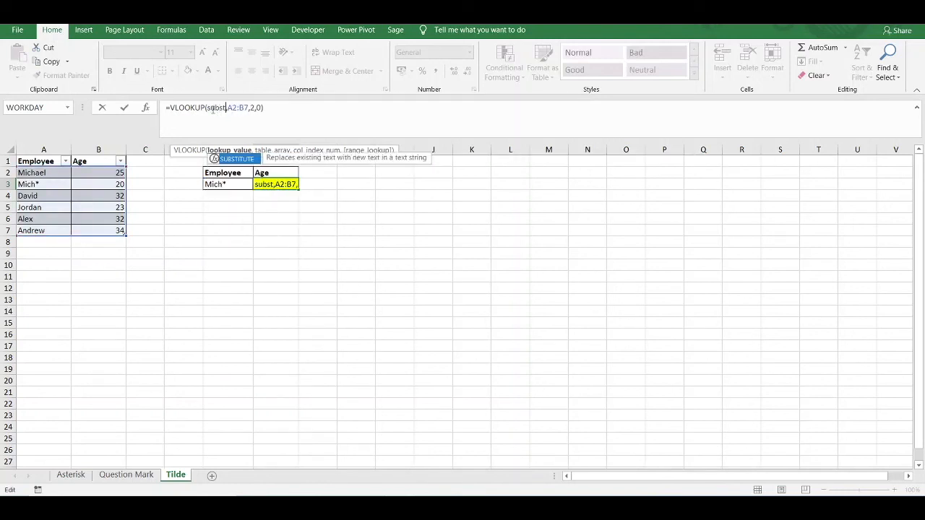
key("Tab")
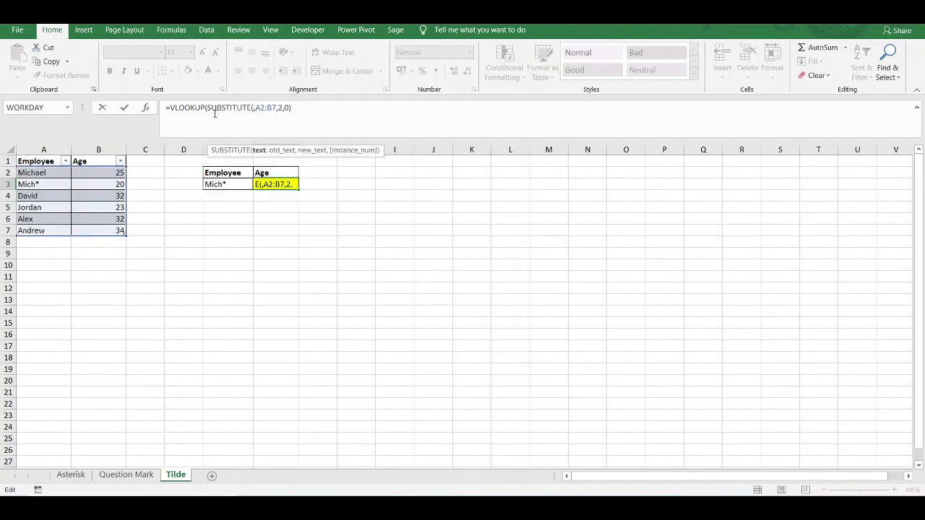
left_click(227, 185)
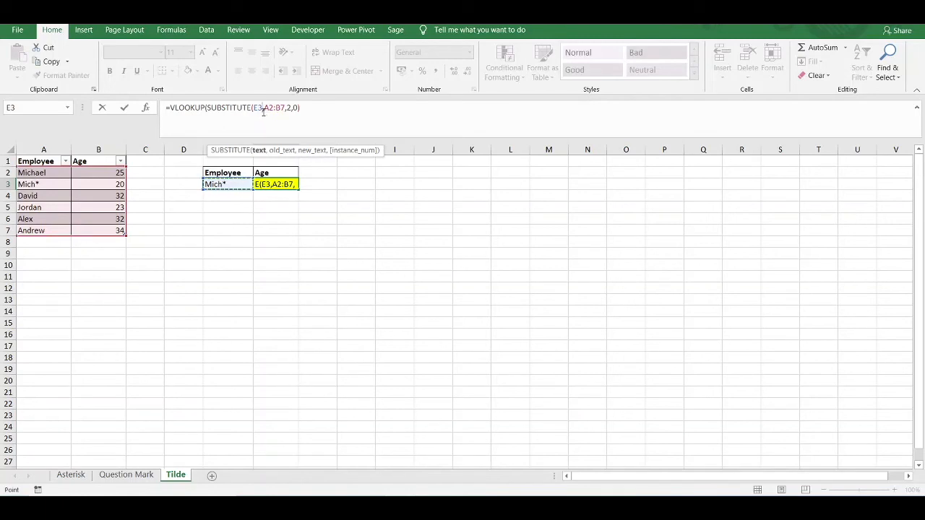
Step: Complete the SUBSTITUTE in F3 with old text "*" and new text "~*", close its bracket and commit the formula
type(",")
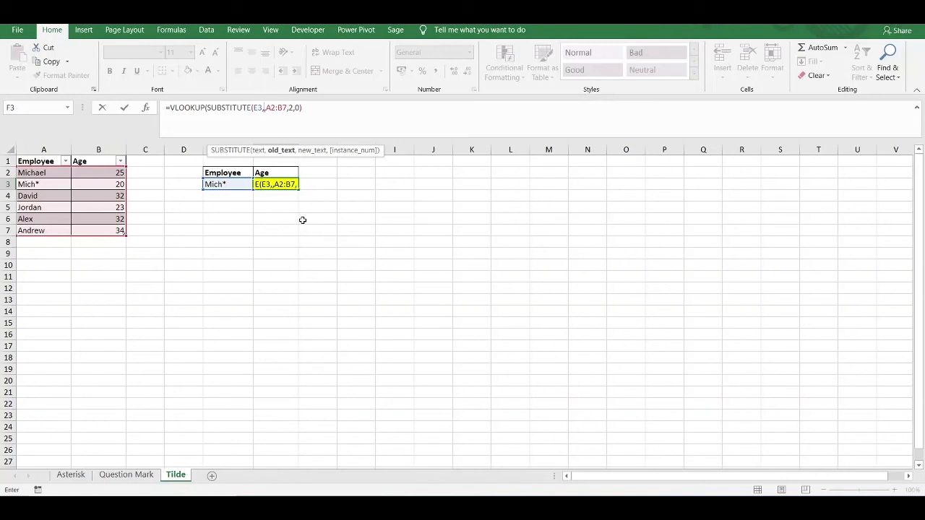
type("\"*\",")
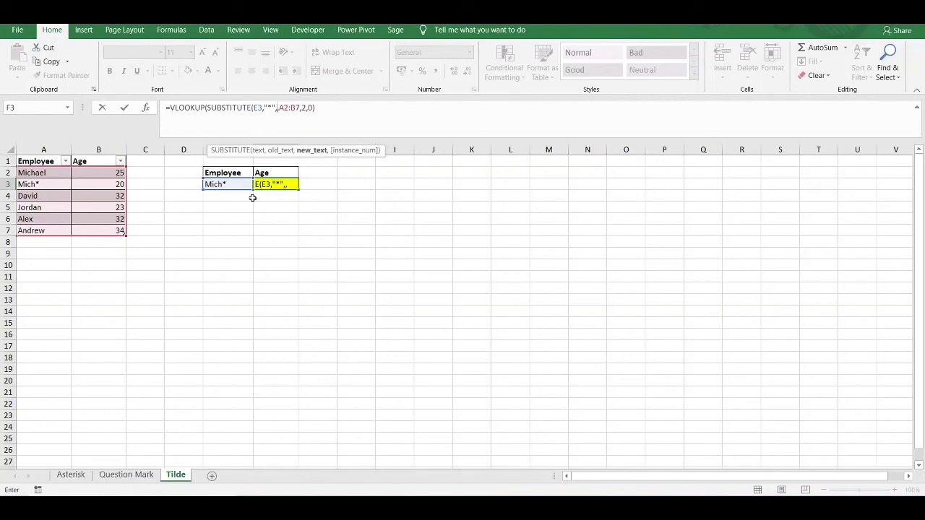
type("\"~")
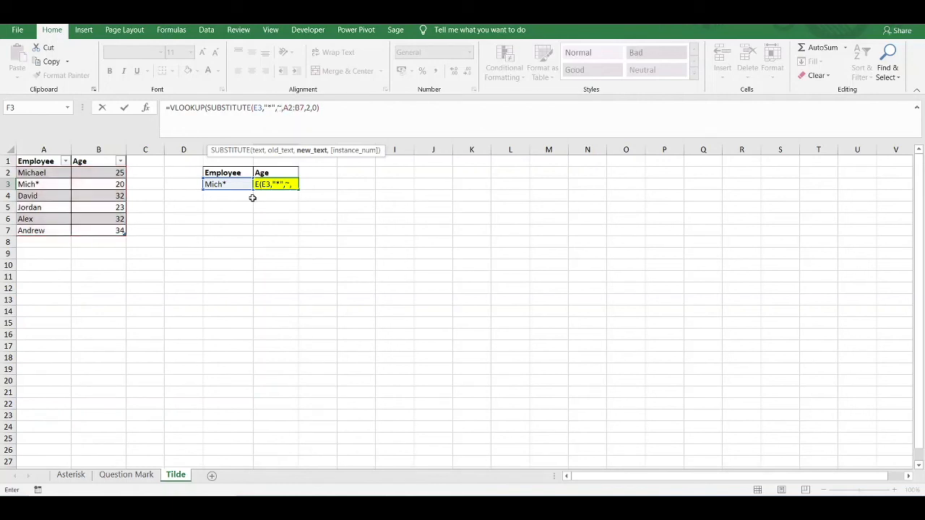
type("*\"")
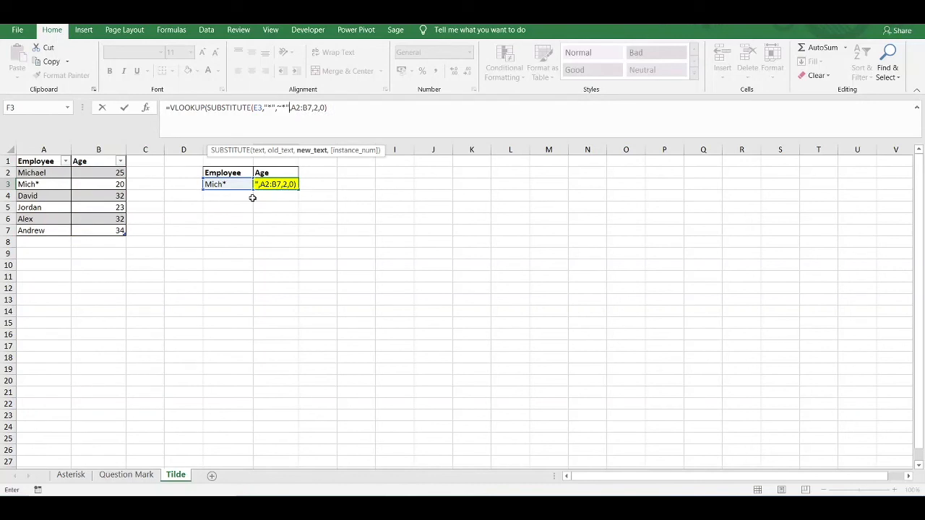
left_click(278, 107)
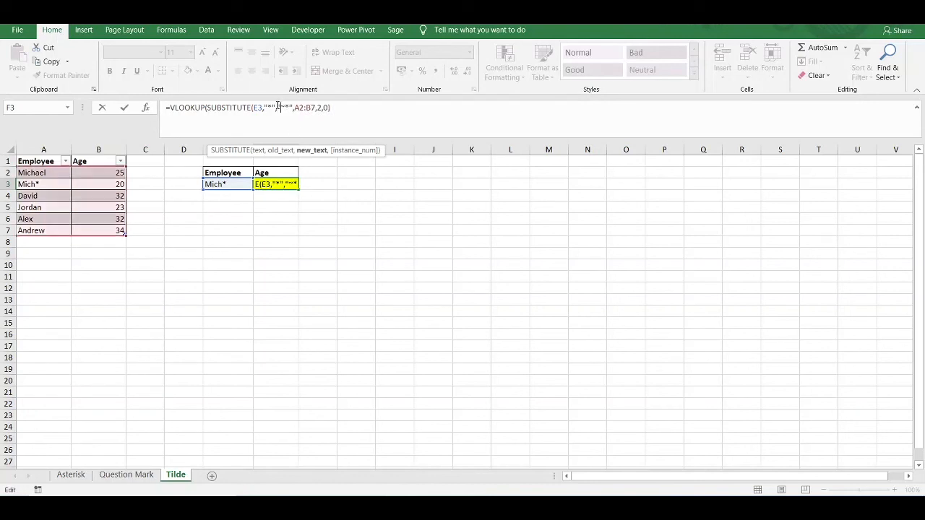
left_click(293, 107)
type(")")
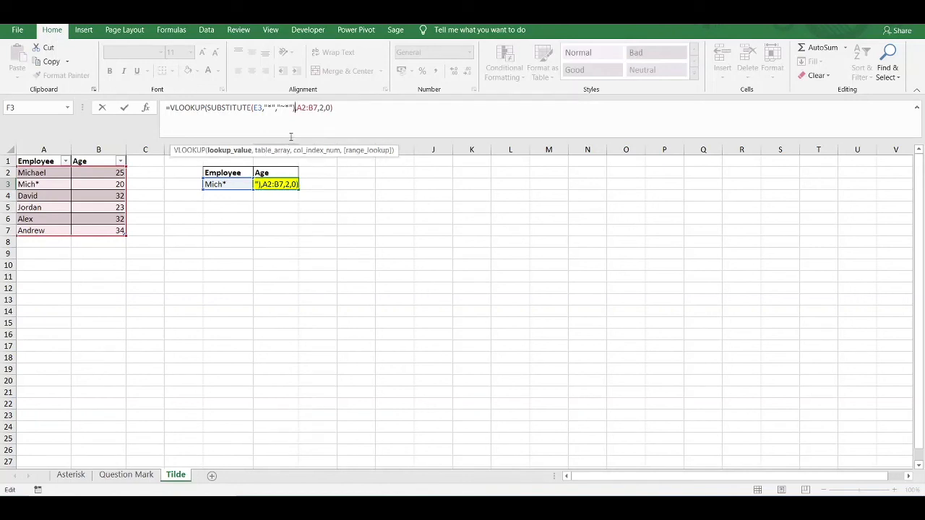
key("Return")
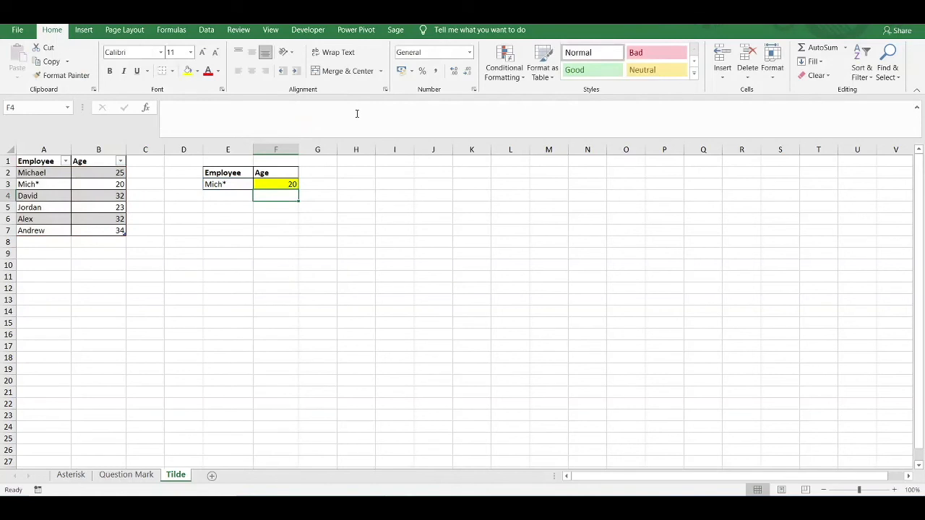
Step: Enter the full employee name from A2 in E3 to test the revised age lookup
left_click(275, 186)
left_click(240, 185)
type("Mic")
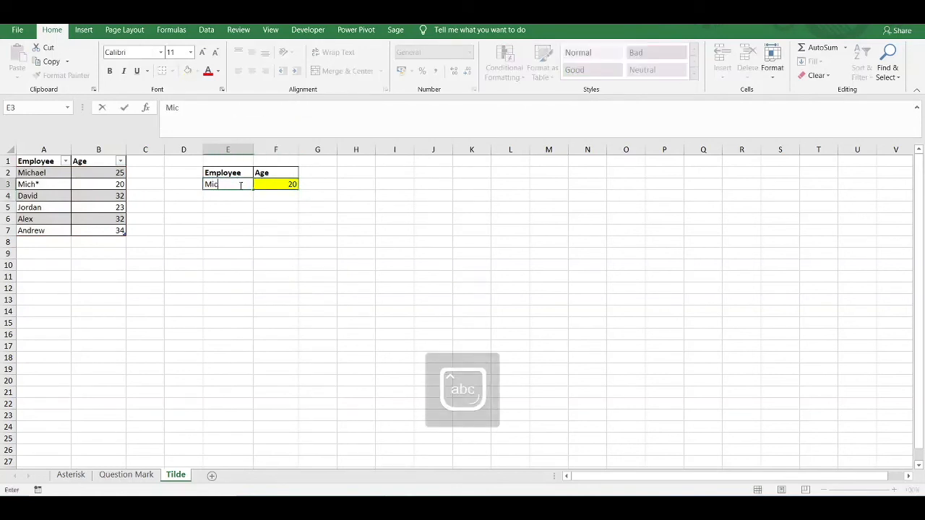
type("hael")
key("Return")
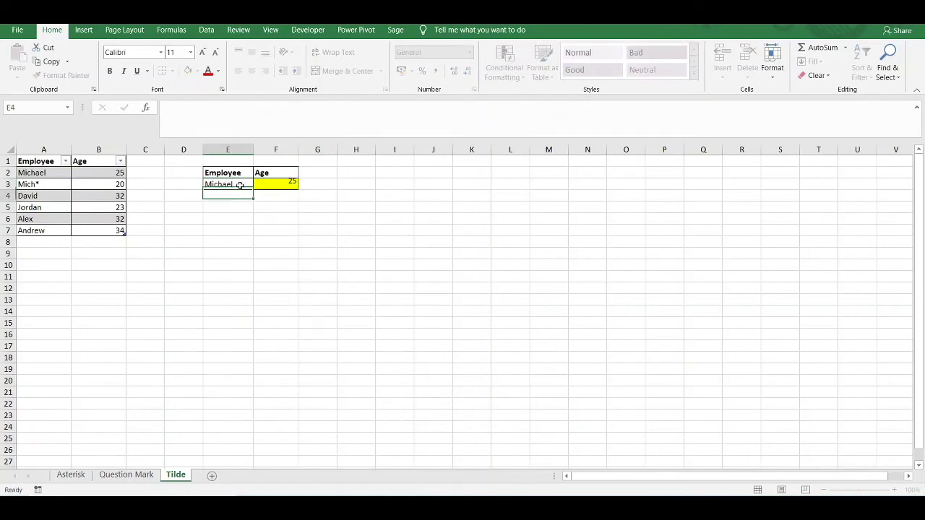
Step: Set E3 back to Mich* and check the SUBSTITUTE-based age lookup in F3
left_click(240, 185)
type("Mic")
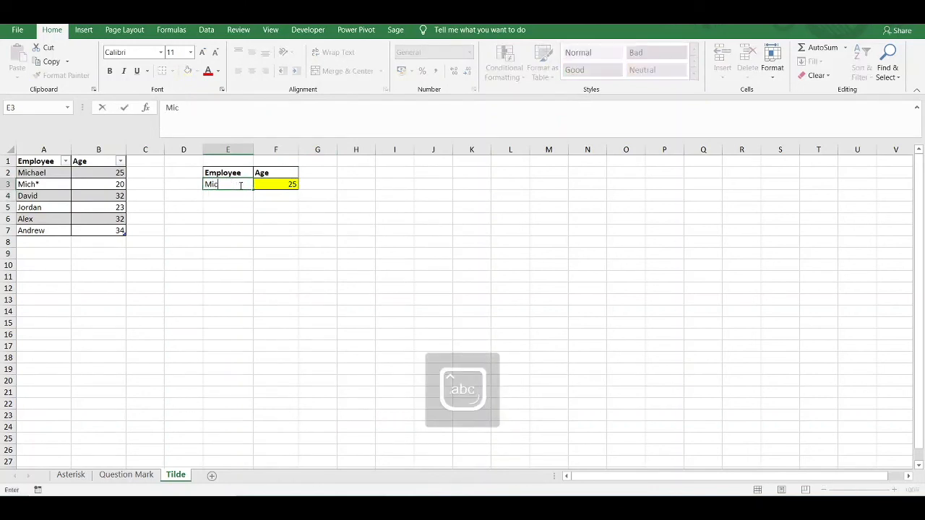
type("h*")
key("Return")
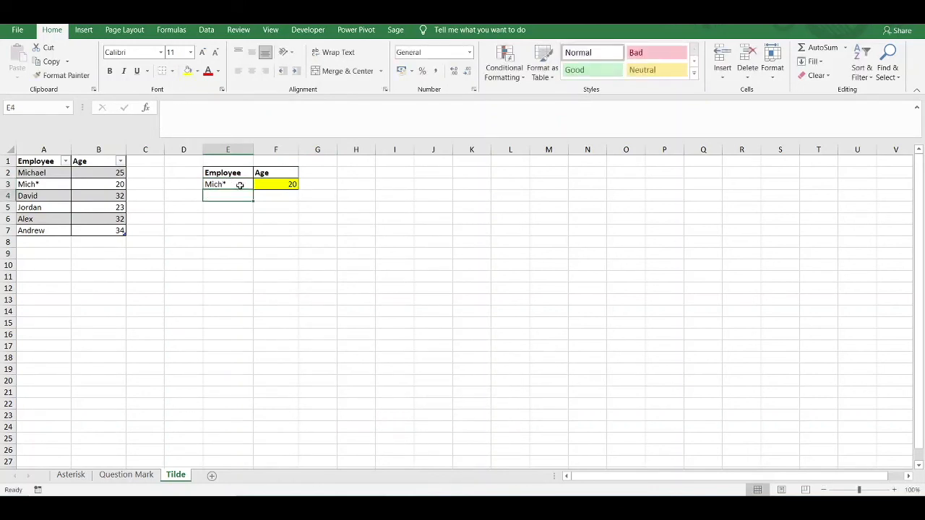
left_click(279, 184)
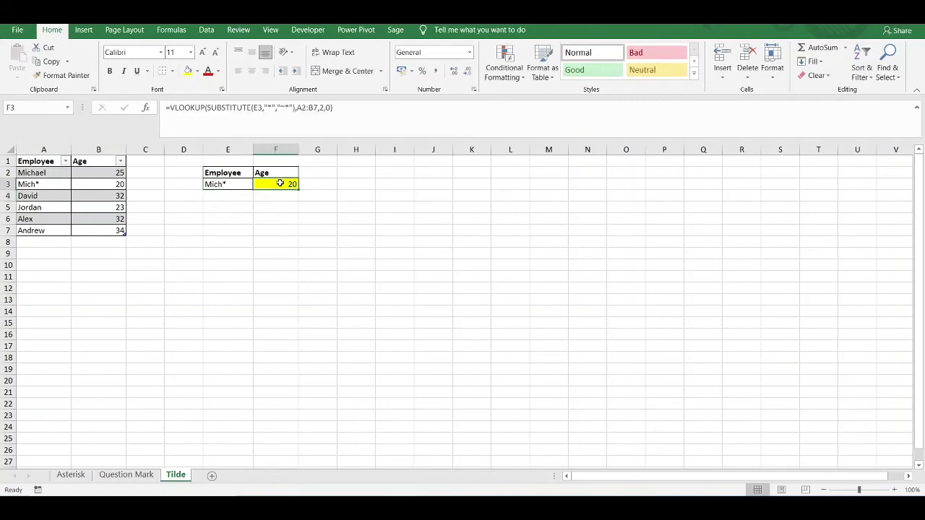